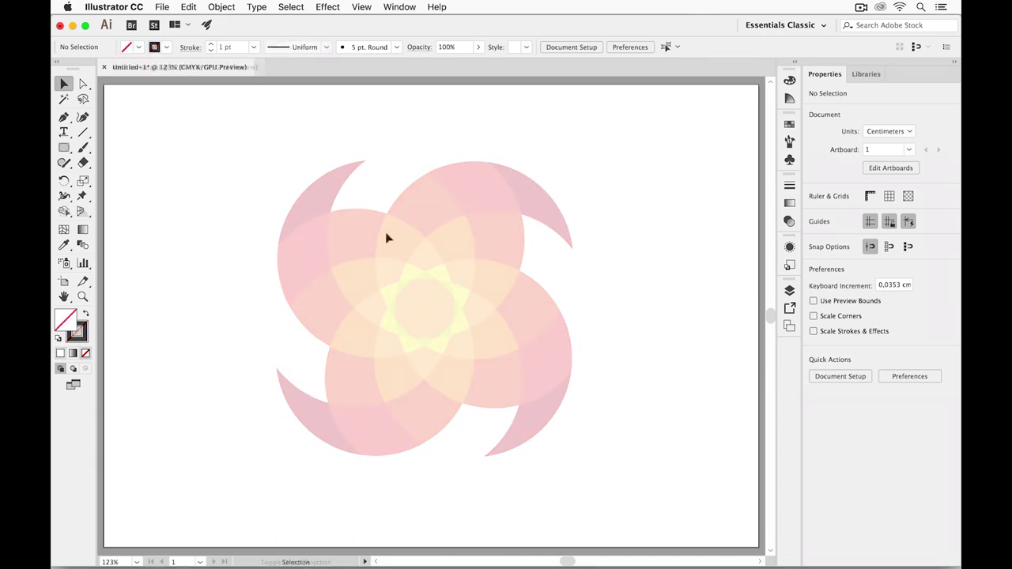
Choose the Ellipse Tool from the Rectangle tool flyout.
{"action": "left_click_drag", "start_coordinate": [64, 147], "coordinate": [110, 177]}
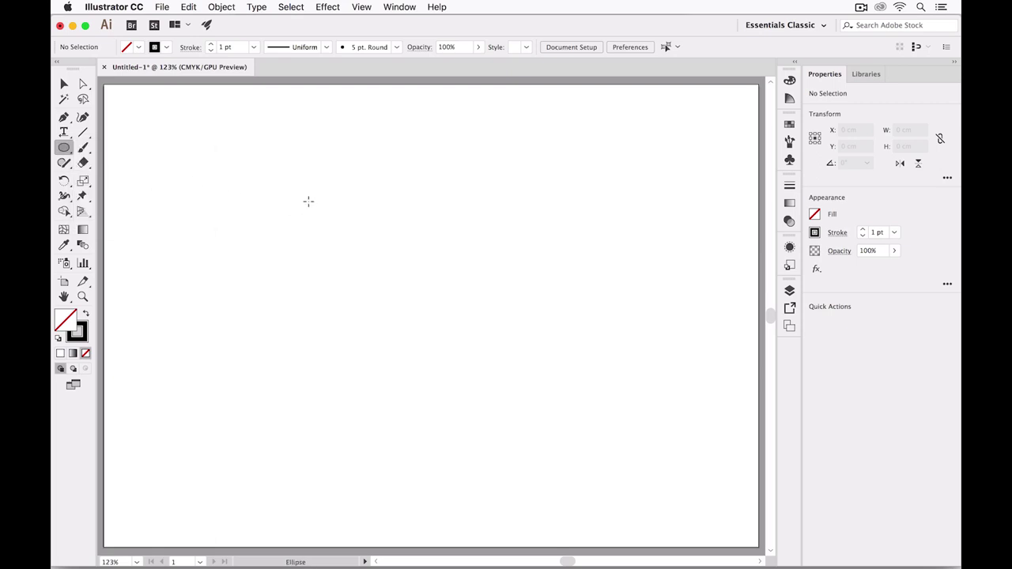
Draw an unfilled circle about 8.98 cm across near the artboard centre.
{"action": "left_click_drag", "start_coordinate": [308, 202], "coordinate": [508, 362]}
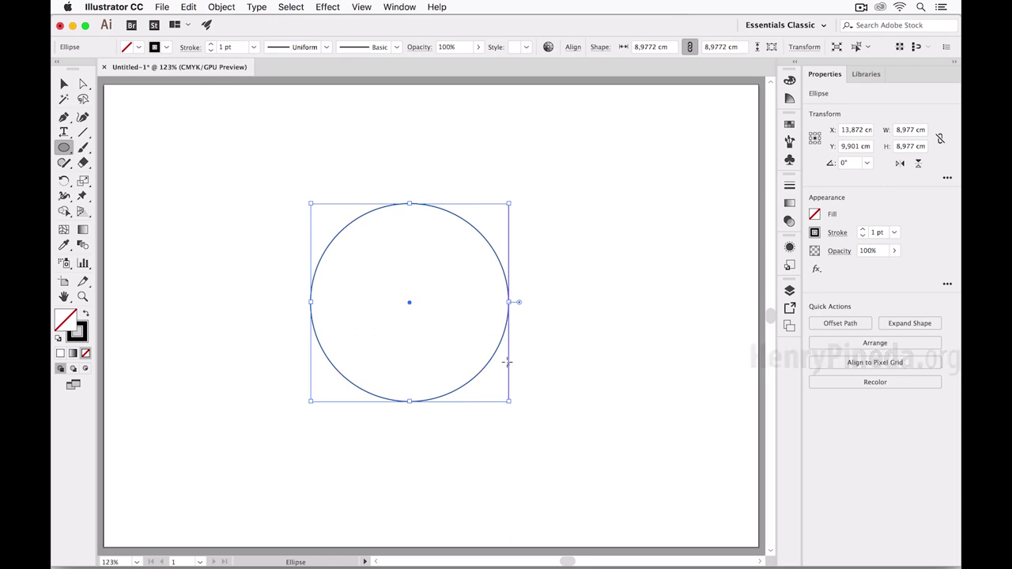
{"action": "key", "text": "r"}
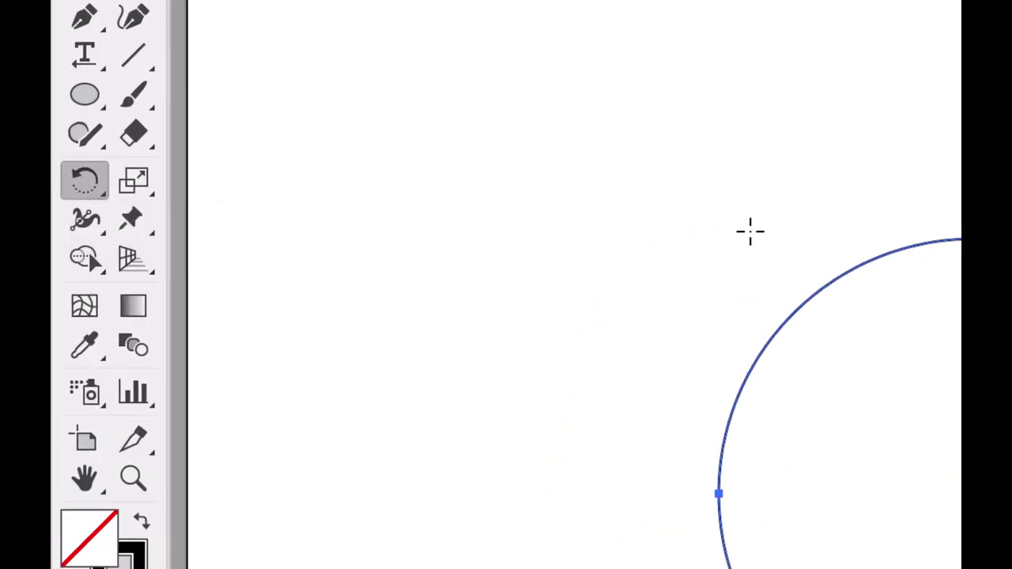
Copy the circle rotated 45° around a point below-right of its centre.
{"action": "left_click_drag", "start_coordinate": [750, 232], "coordinate": [466, 147]}
{"action": "mouse_move", "coordinate": [744, 361]}
{"action": "left_mouse_down"}
{"action": "mouse_move", "coordinate": [549, 267]}
{"action": "mouse_move", "coordinate": [470, 167]}
{"action": "left_mouse_up"}
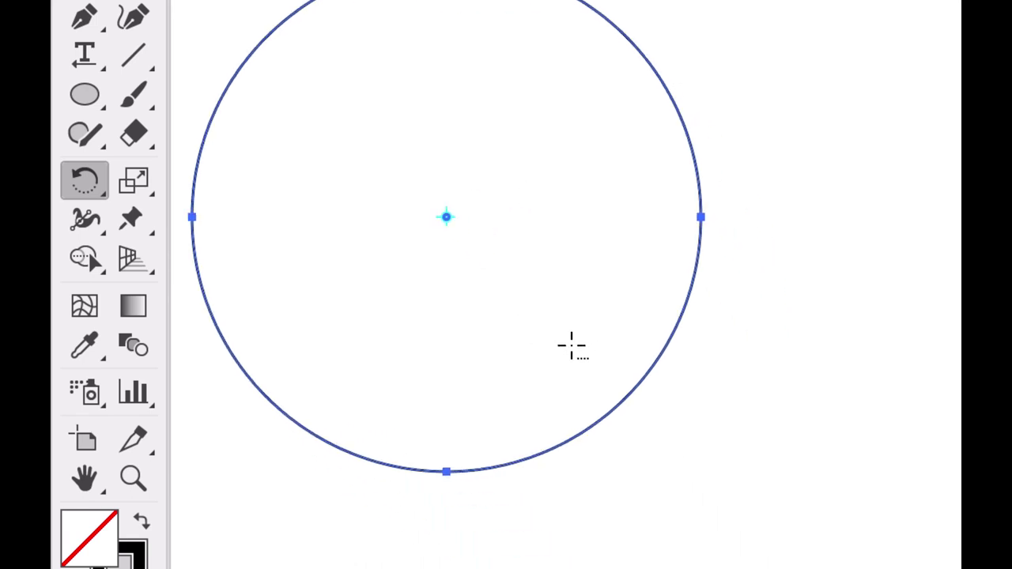
{"action": "left_click", "coordinate": [570, 345]}
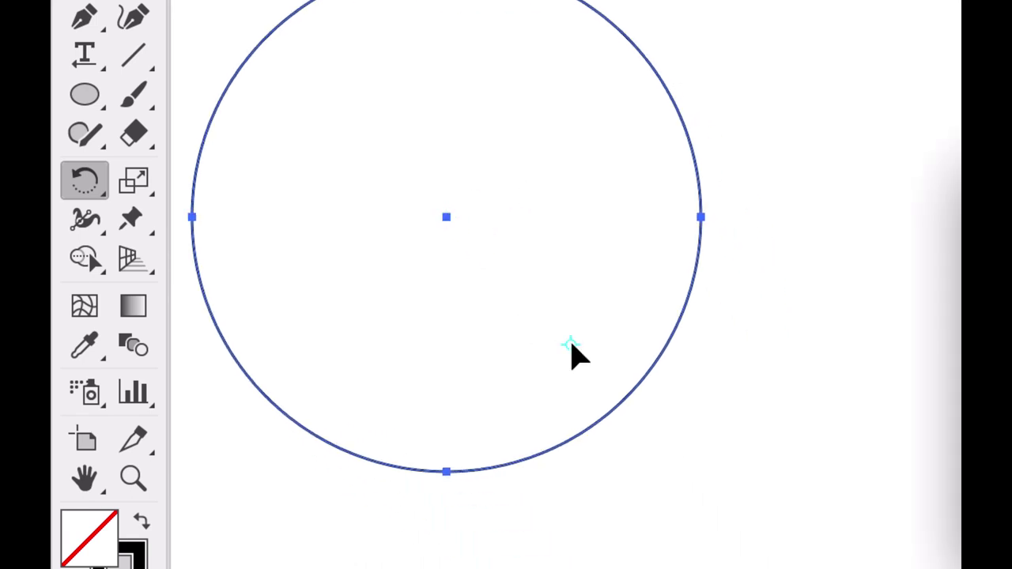
{"action": "key", "text": "Return"}
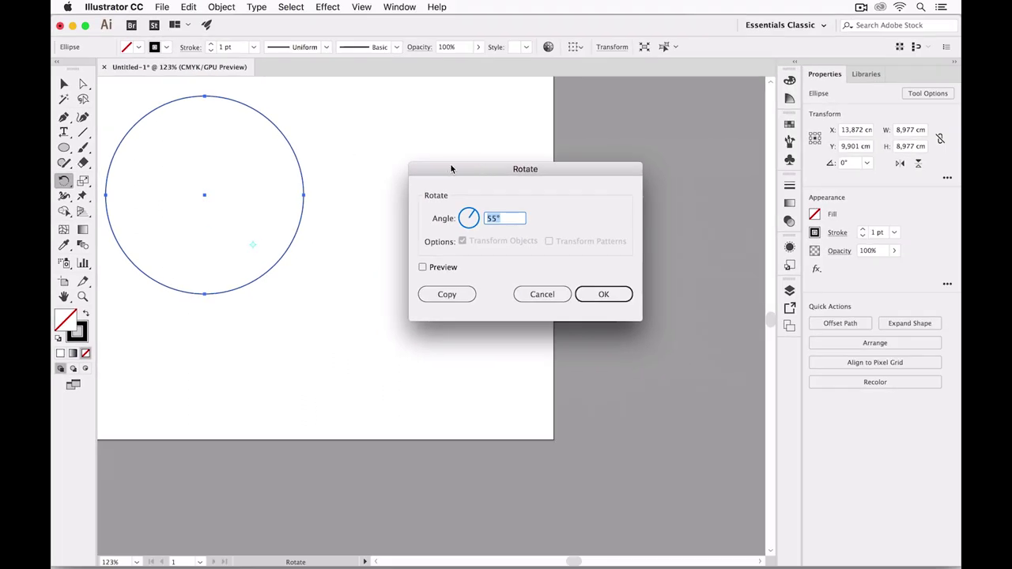
{"action": "left_click_drag", "start_coordinate": [449, 164], "coordinate": [332, 119]}
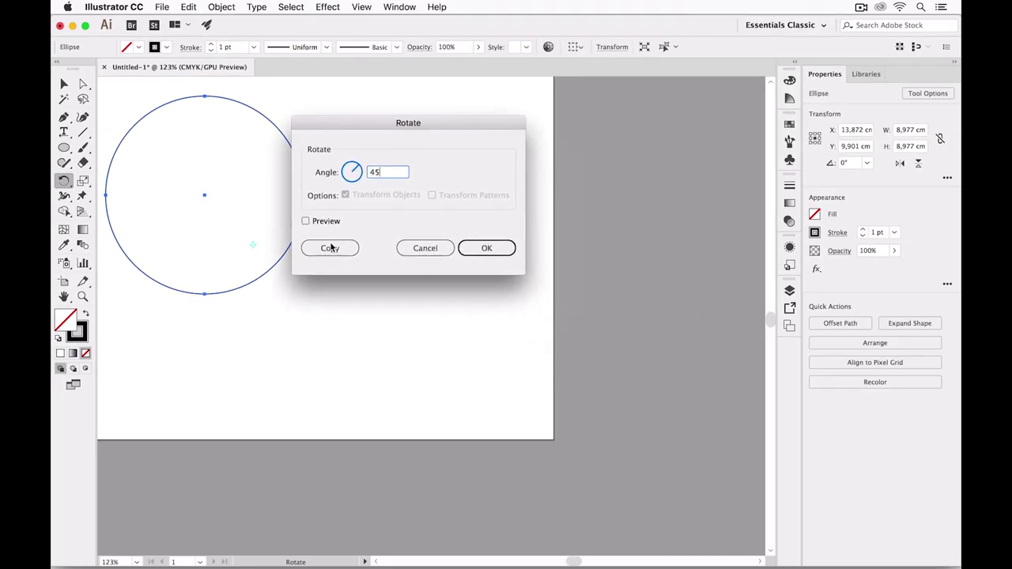
{"action": "left_click", "coordinate": [331, 247]}
Repeat the 45° rotated copy to complete the eight-circle ring, then deselect.
{"action": "key", "text": "ctrl+0"}
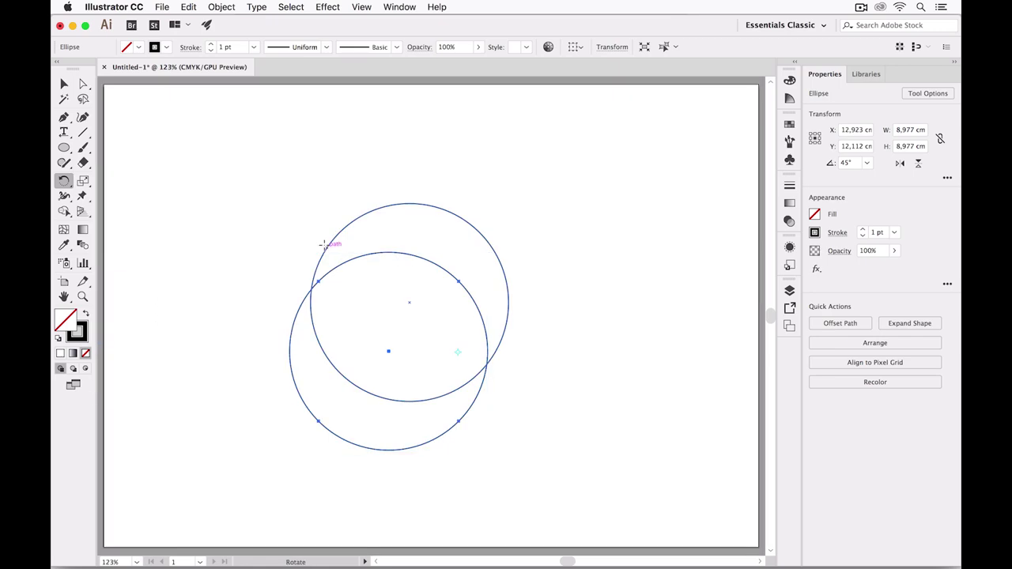
{"action": "key", "text": "ctrl+d"}
{"action": "key", "text": "ctrl+d"}
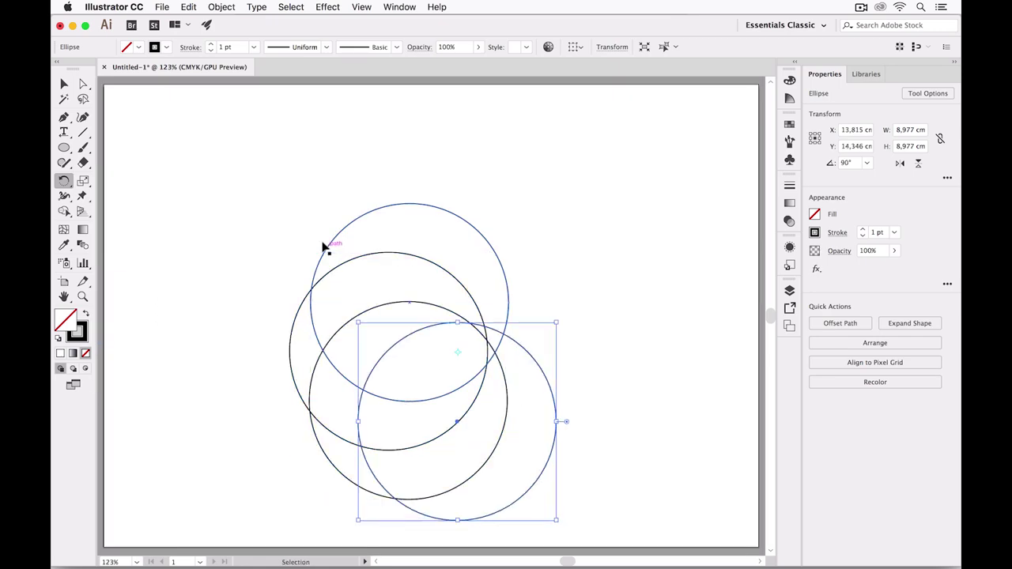
{"action": "key", "text": "ctrl+d"}
{"action": "key", "text": "ctrl+d"}
{"action": "key", "text": "ctrl+d"}
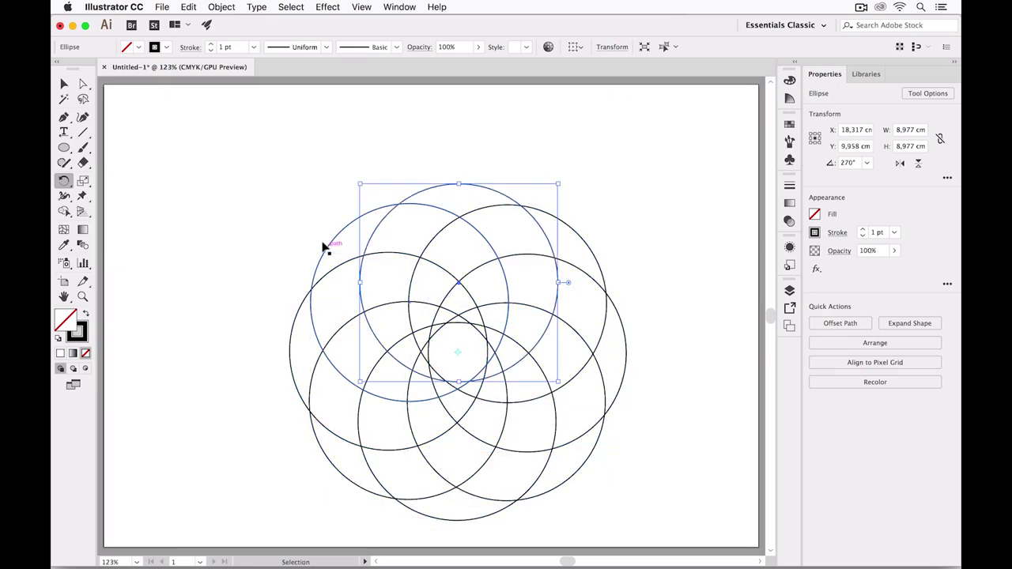
{"action": "key", "text": "v"}
{"action": "left_click", "coordinate": [304, 197]}
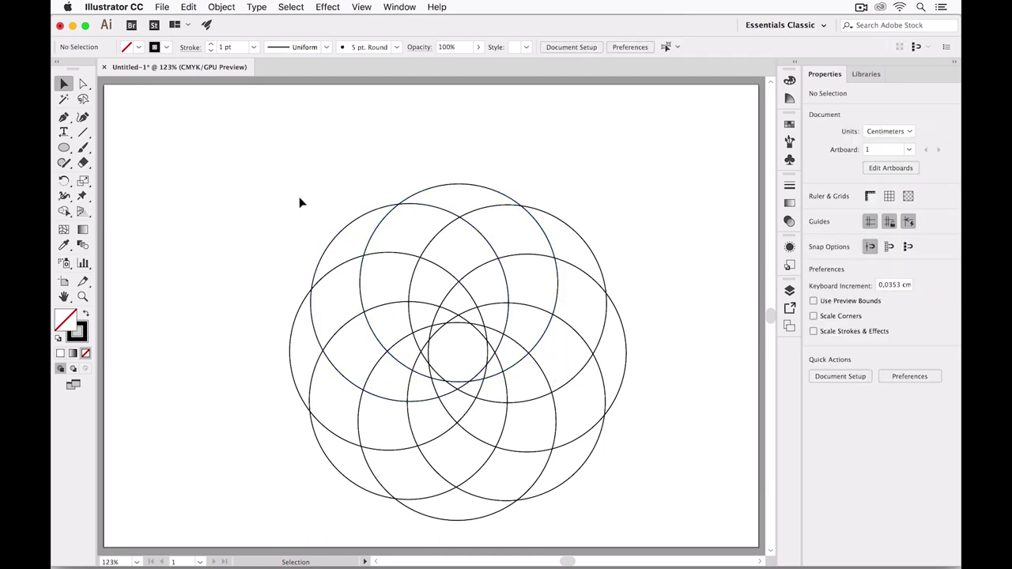
Select all eight circles, show the Swatches panel and activate the Live Paint Bucket.
{"action": "left_click_drag", "start_coordinate": [257, 188], "coordinate": [617, 470]}
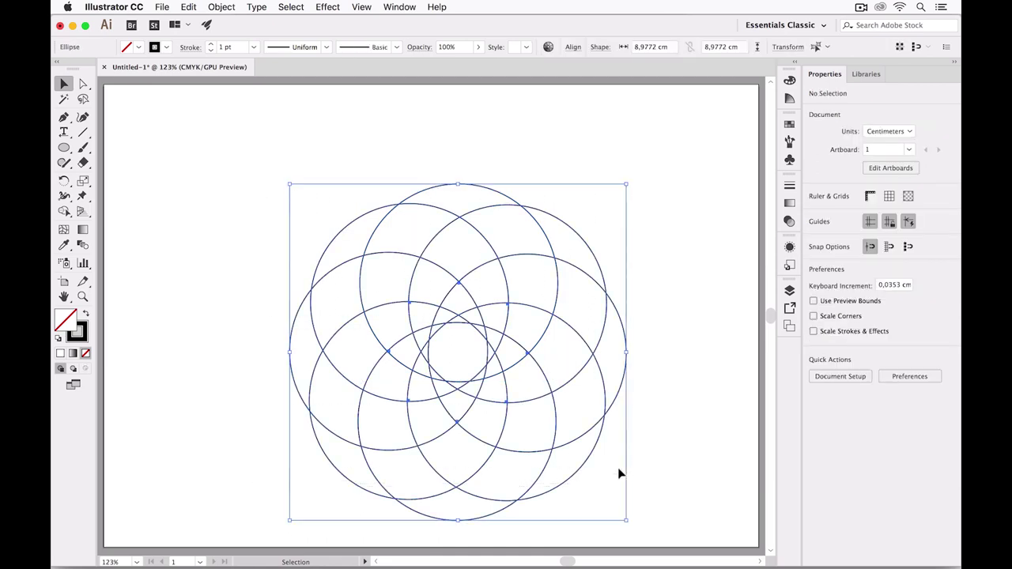
{"action": "left_click", "coordinate": [789, 125]}
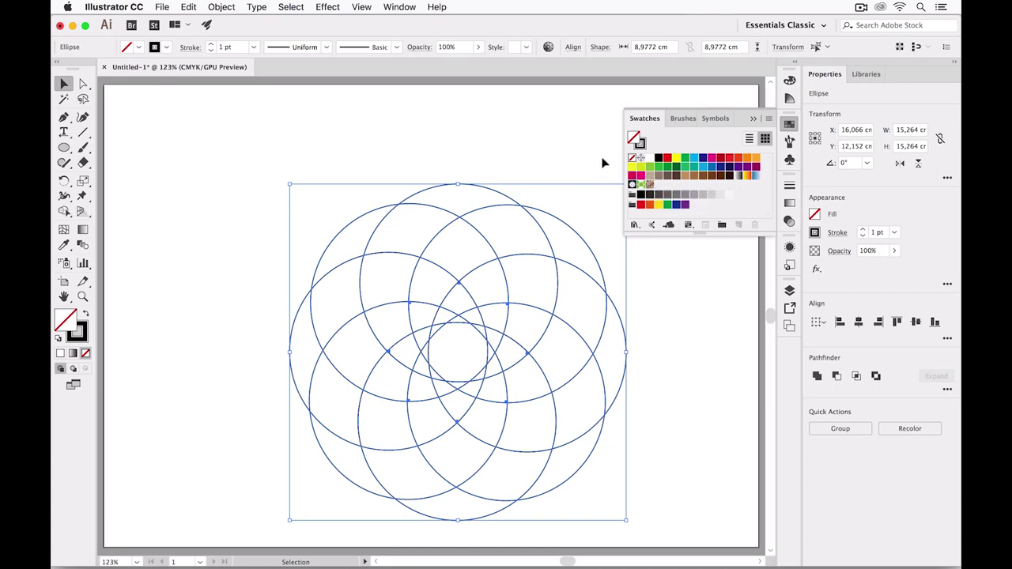
{"action": "key", "text": "k"}
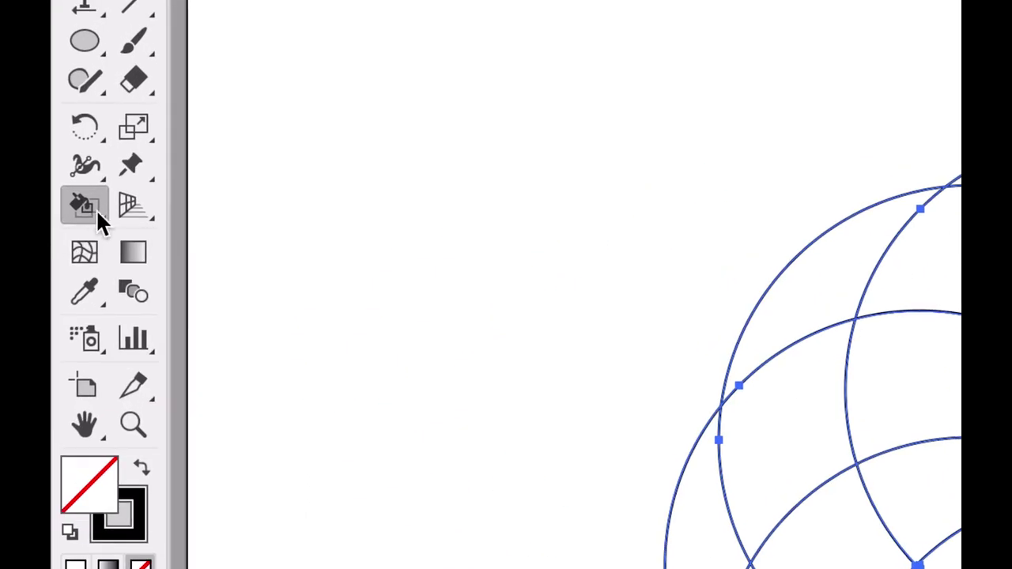
{"action": "left_click", "coordinate": [66, 213]}
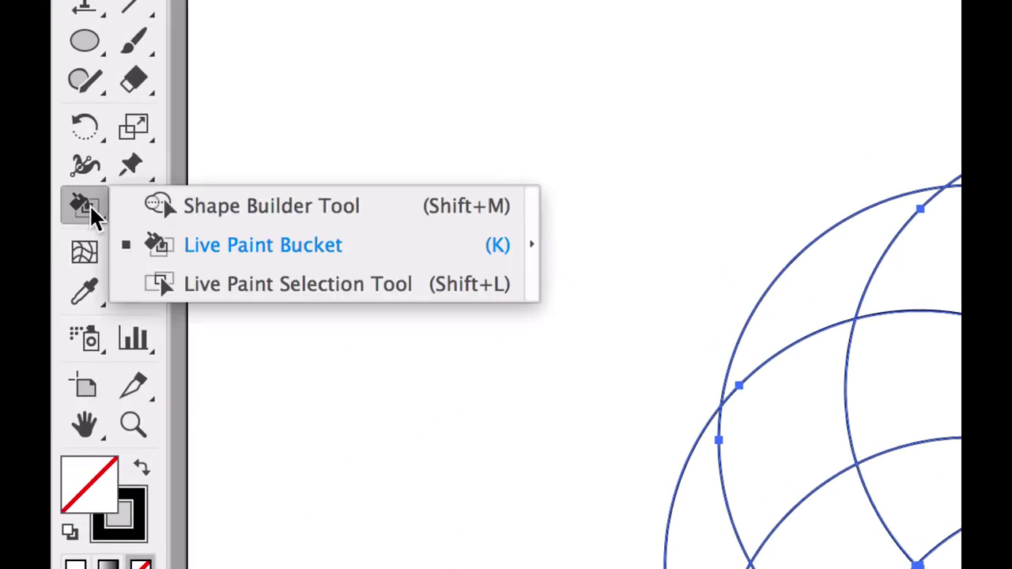
{"action": "left_click", "coordinate": [310, 239]}
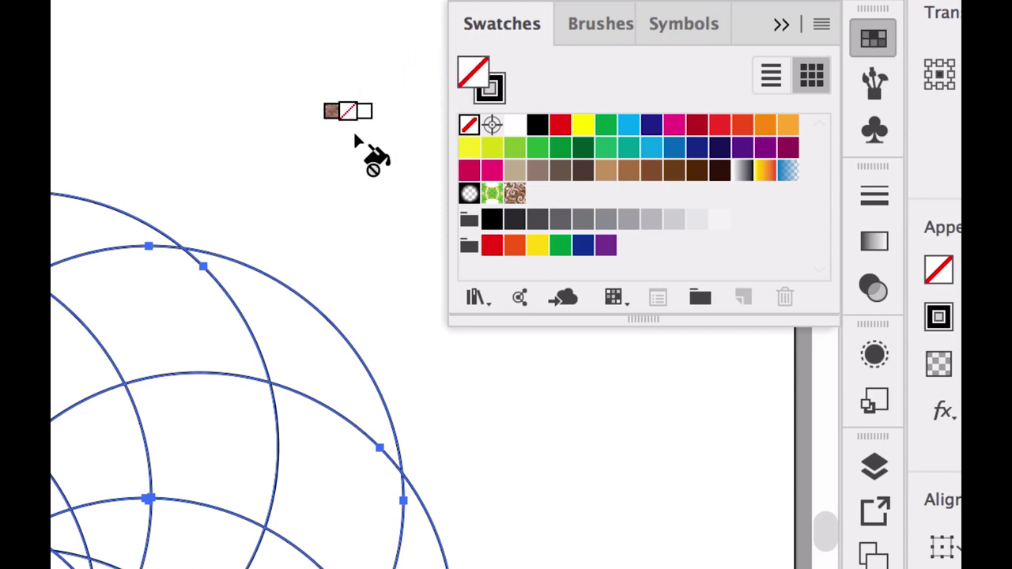
Make the dark red swatch C=15 M=100 Y=90 K=10 the Live Paint fill colour.
{"action": "key", "text": "Right"}
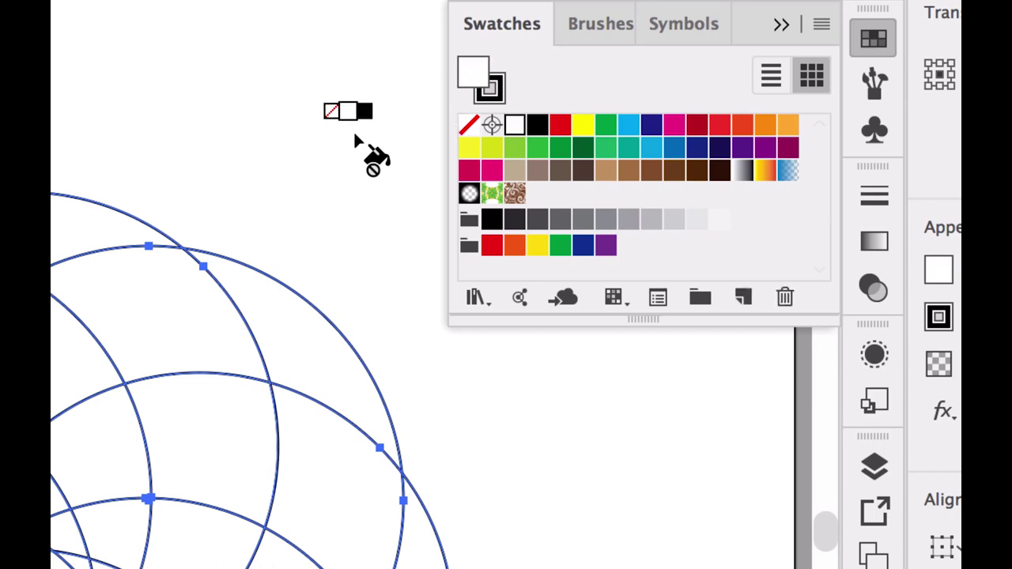
{"action": "key", "text": "Right"}
{"action": "key", "text": "Right"}
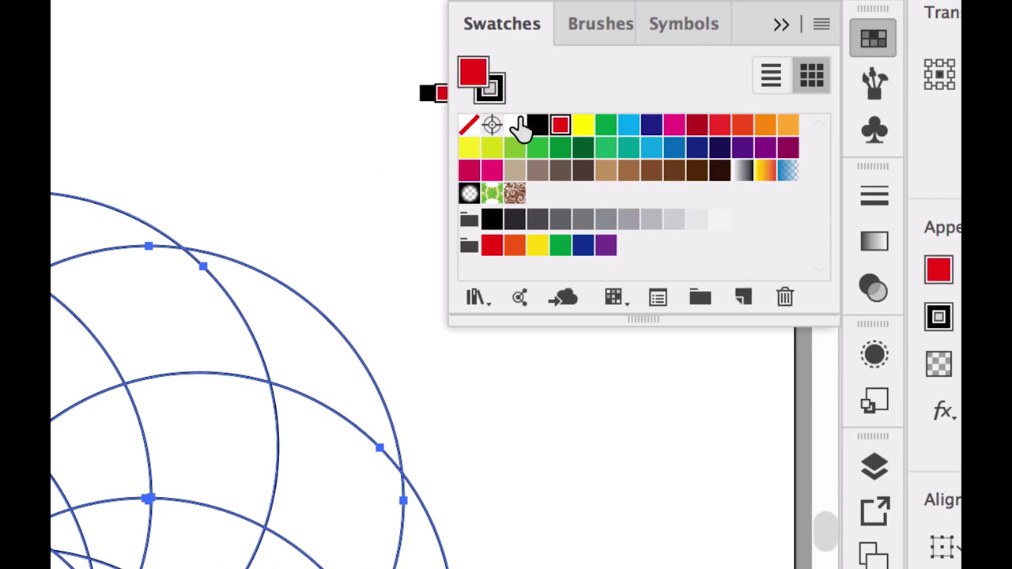
{"action": "key", "text": "Right"}
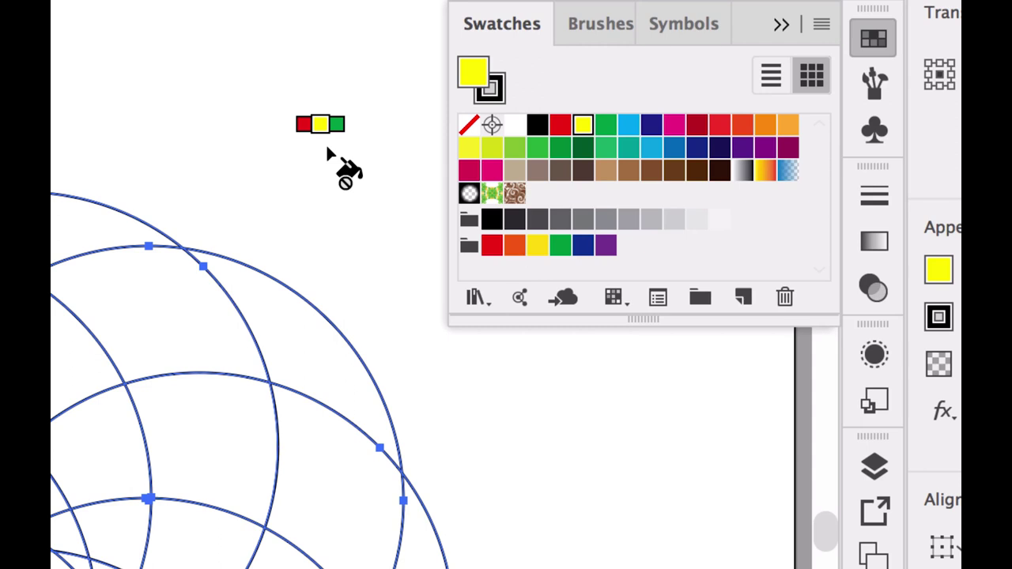
{"action": "key", "text": "Right"}
{"action": "key", "text": "Right"}
{"action": "key", "text": "Right"}
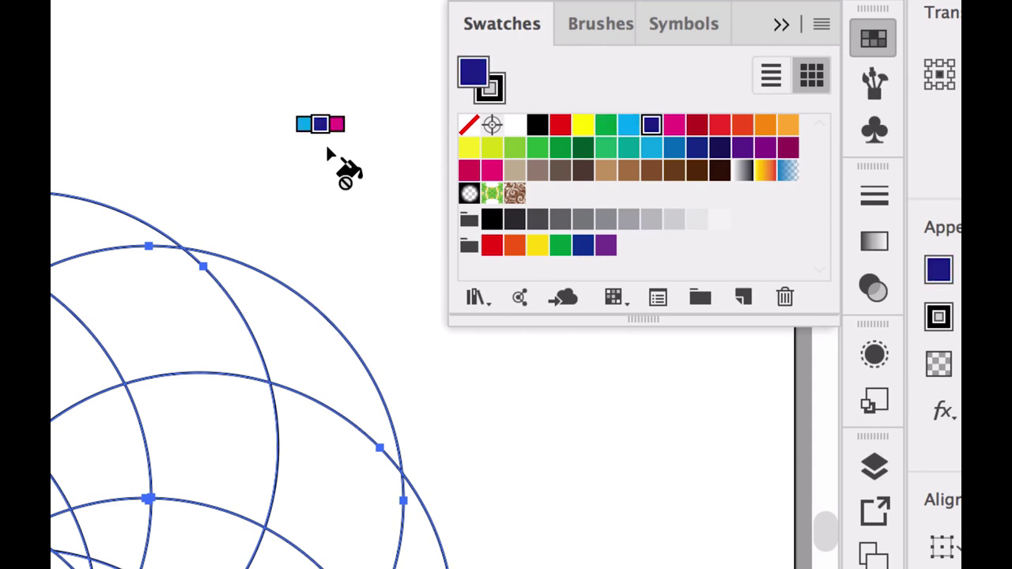
{"action": "key", "text": "Left"}
{"action": "key", "text": "Left"}
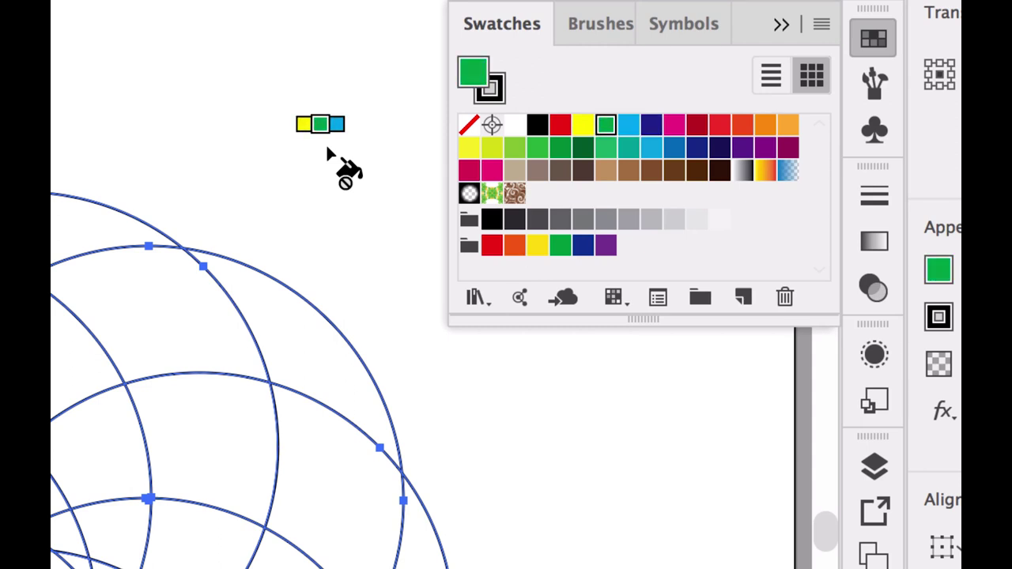
{"action": "key", "text": "Left"}
{"action": "key", "text": "Down"}
{"action": "key", "text": "Down"}
{"action": "key", "text": "Down"}
{"action": "key", "text": "Up"}
{"action": "key", "text": "Up"}
{"action": "key", "text": "Up"}
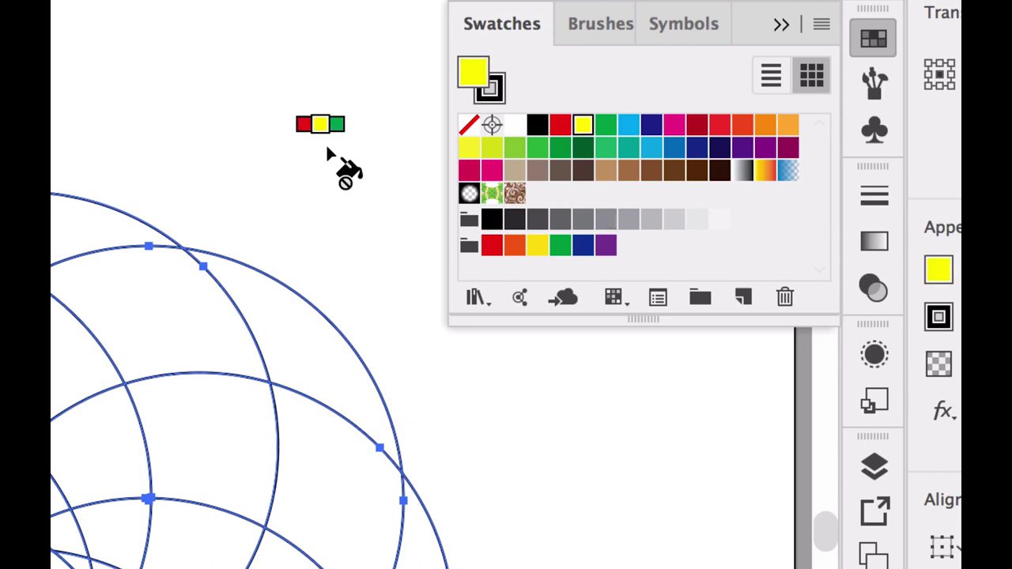
{"action": "key", "text": "Right"}
{"action": "key", "text": "Right"}
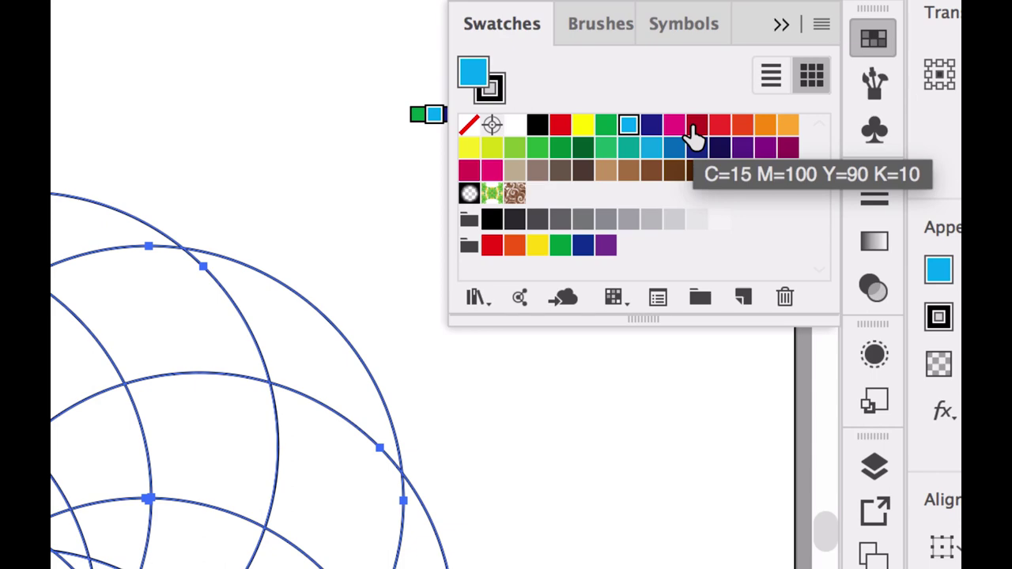
{"action": "left_click", "coordinate": [696, 127]}
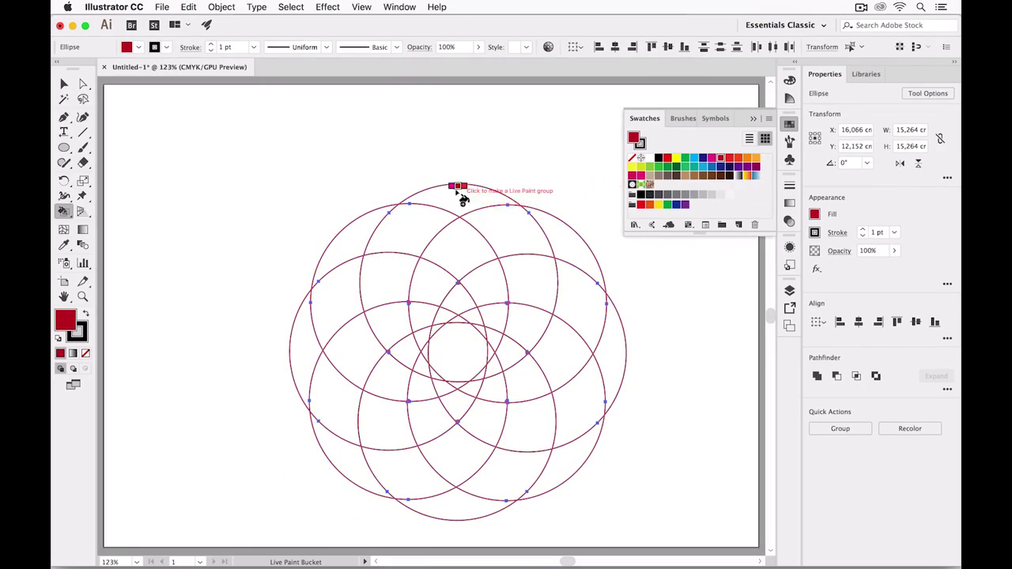
Fill the eight outermost arcs of the rosette dark red.
{"action": "left_click", "coordinate": [400, 206]}
{"action": "left_click", "coordinate": [340, 231]}
{"action": "left_click", "coordinate": [302, 348]}
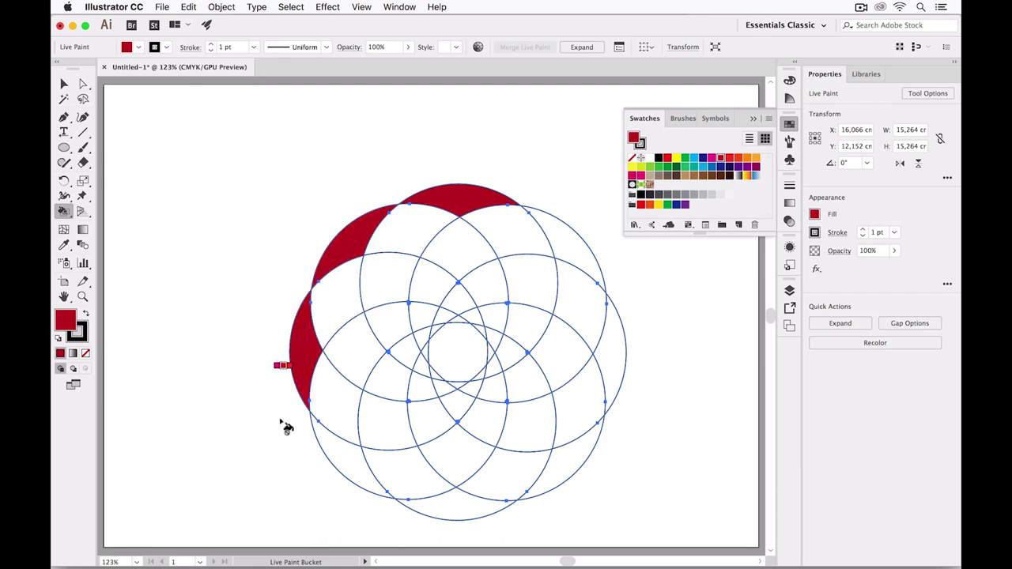
{"action": "left_click", "coordinate": [352, 465]}
{"action": "left_click", "coordinate": [459, 506]}
{"action": "left_click", "coordinate": [569, 463]}
{"action": "left_click", "coordinate": [612, 356]}
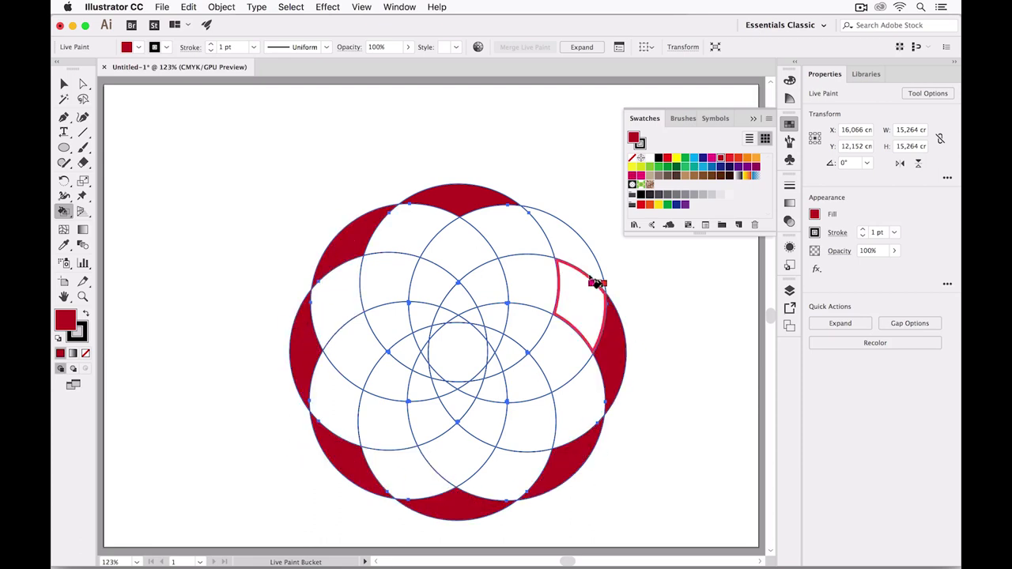
{"action": "left_click", "coordinate": [580, 260]}
Fill the next ring of lens regions bright red.
{"action": "key", "text": "Right"}
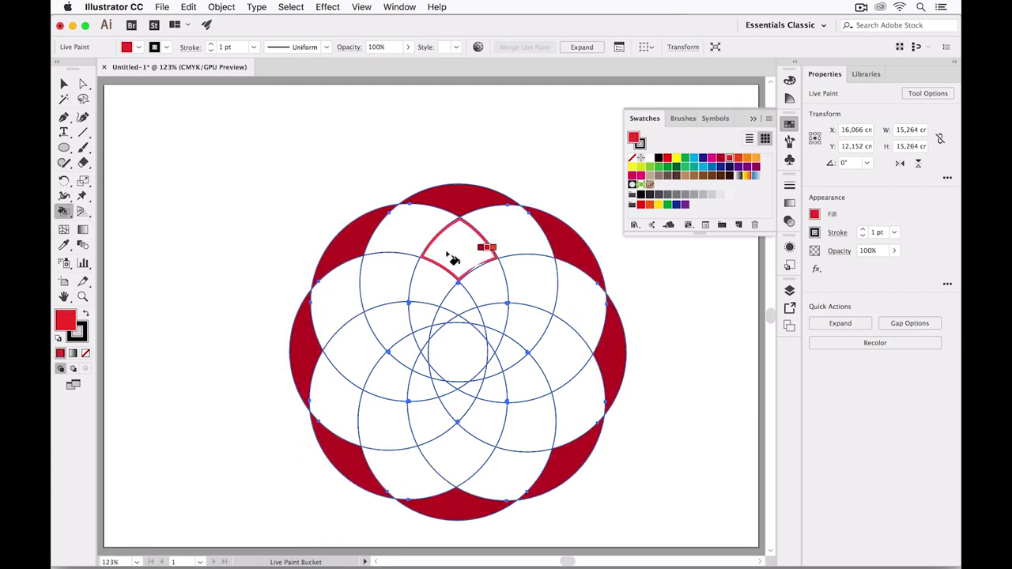
{"action": "left_click", "coordinate": [415, 233]}
{"action": "left_click", "coordinate": [336, 304]}
{"action": "left_click", "coordinate": [324, 399]}
{"action": "left_click", "coordinate": [402, 465]}
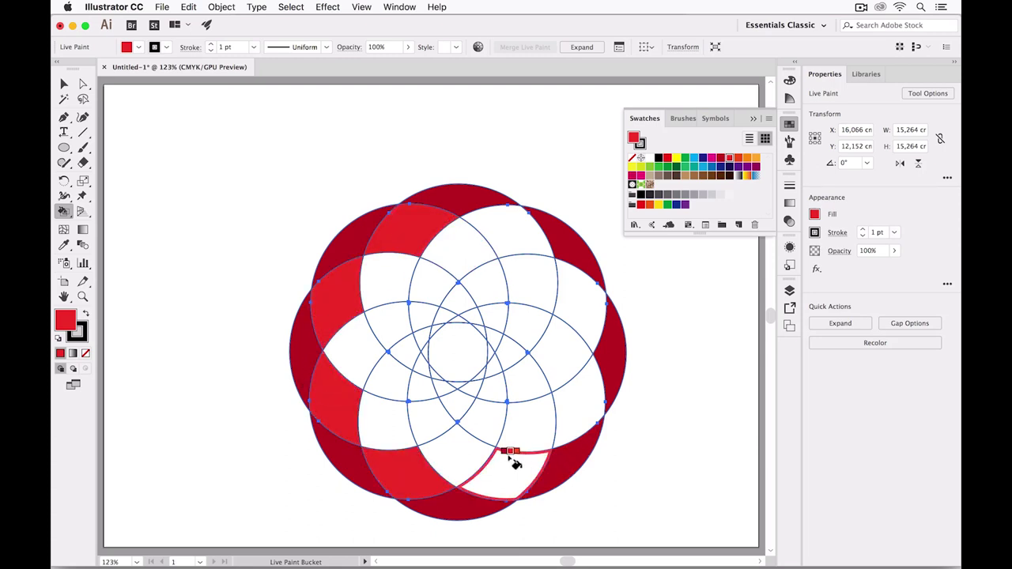
{"action": "left_click", "coordinate": [502, 472]}
{"action": "left_click", "coordinate": [579, 399]}
{"action": "left_click", "coordinate": [579, 305]}
{"action": "left_click", "coordinate": [518, 230]}
Fill the next ring of eight regions orange-red.
{"action": "key", "text": "Right"}
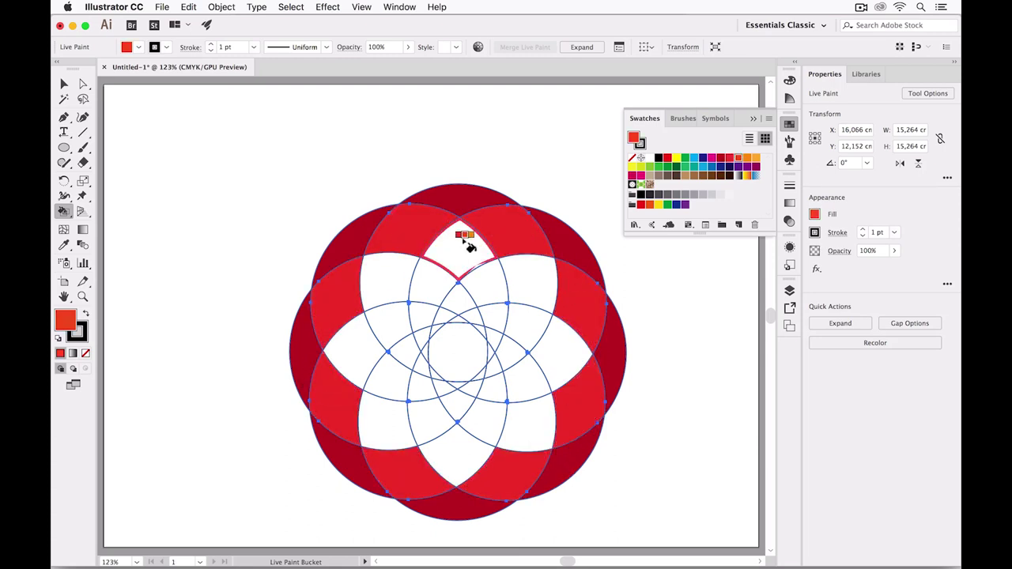
{"action": "left_click", "coordinate": [460, 237]}
{"action": "left_click", "coordinate": [389, 278]}
{"action": "left_click", "coordinate": [348, 348]}
{"action": "left_click", "coordinate": [391, 423]}
{"action": "left_click", "coordinate": [457, 463]}
{"action": "left_click", "coordinate": [526, 422]}
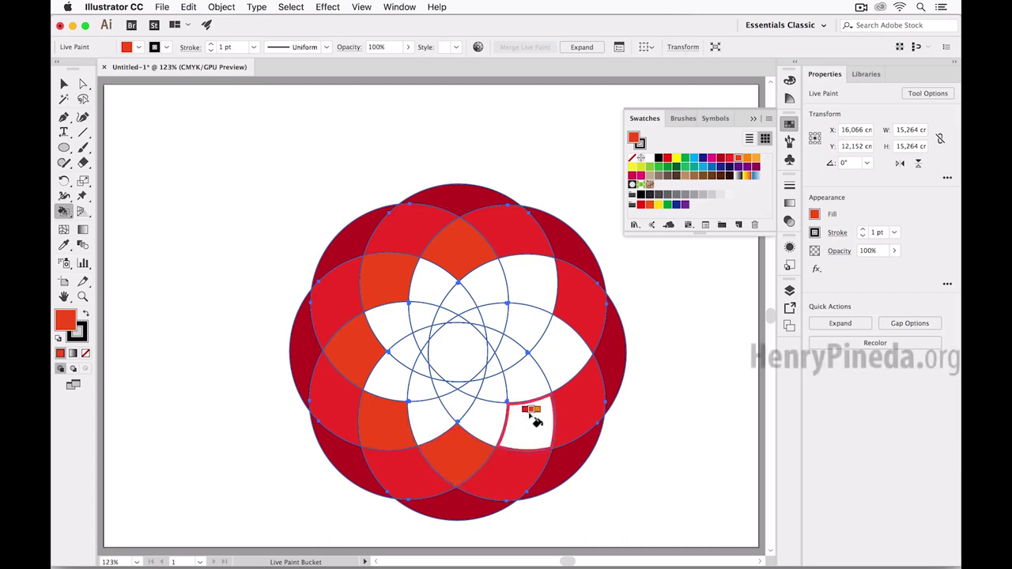
{"action": "left_click", "coordinate": [561, 352]}
{"action": "left_click", "coordinate": [528, 285]}
Fill the ring of petal gaps orange.
{"action": "key", "text": "Right"}
{"action": "left_click", "coordinate": [433, 282]}
{"action": "left_click", "coordinate": [388, 326]}
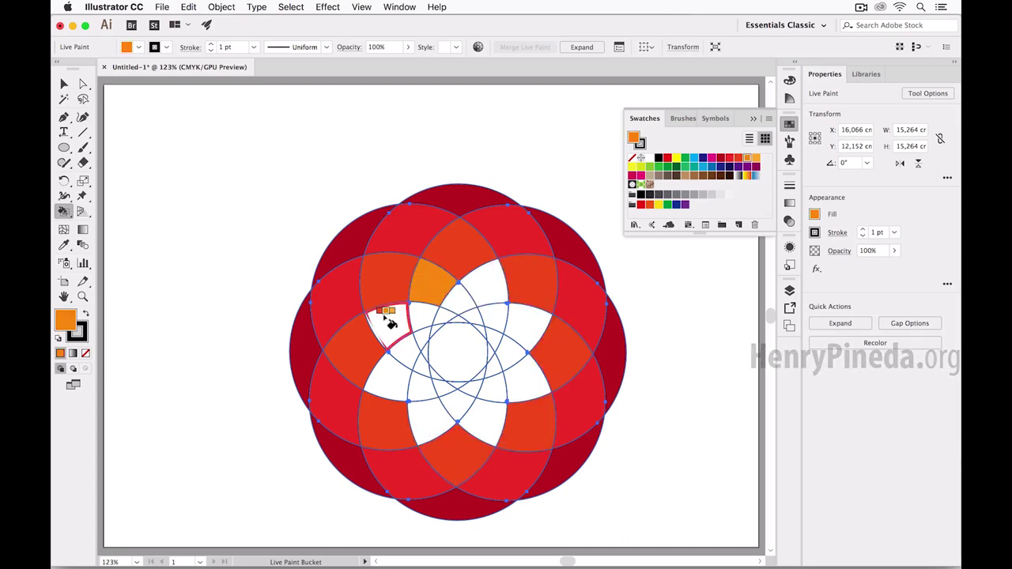
{"action": "left_click", "coordinate": [388, 377]}
{"action": "left_click", "coordinate": [431, 422]}
{"action": "left_click", "coordinate": [483, 420]}
{"action": "left_click", "coordinate": [522, 368]}
{"action": "left_click", "coordinate": [531, 326]}
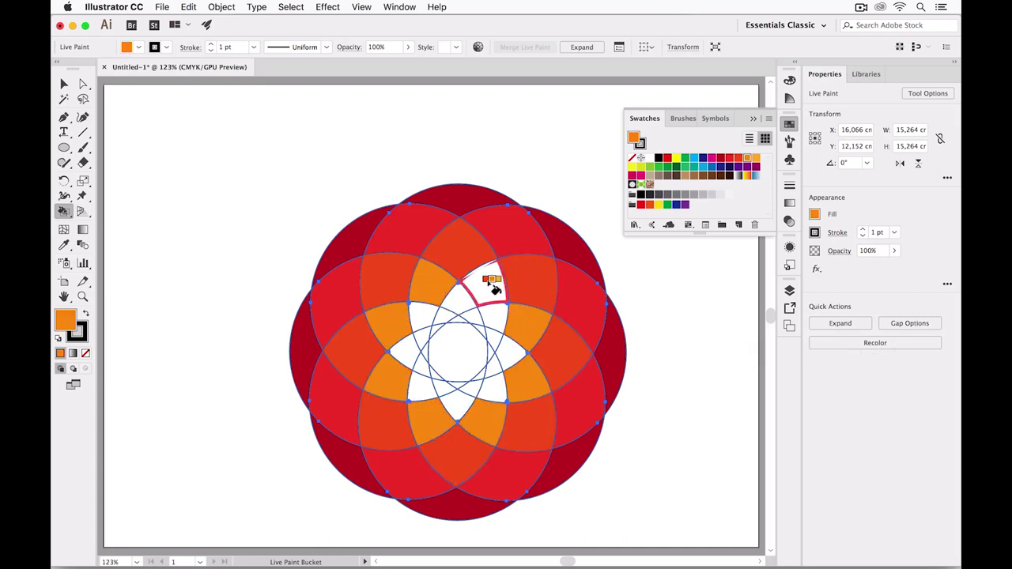
{"action": "left_click", "coordinate": [482, 282]}
Fill the inner ring of regions light orange.
{"action": "key", "text": "Right"}
{"action": "left_click", "coordinate": [457, 298]}
{"action": "left_click", "coordinate": [423, 319]}
{"action": "left_click", "coordinate": [400, 355]}
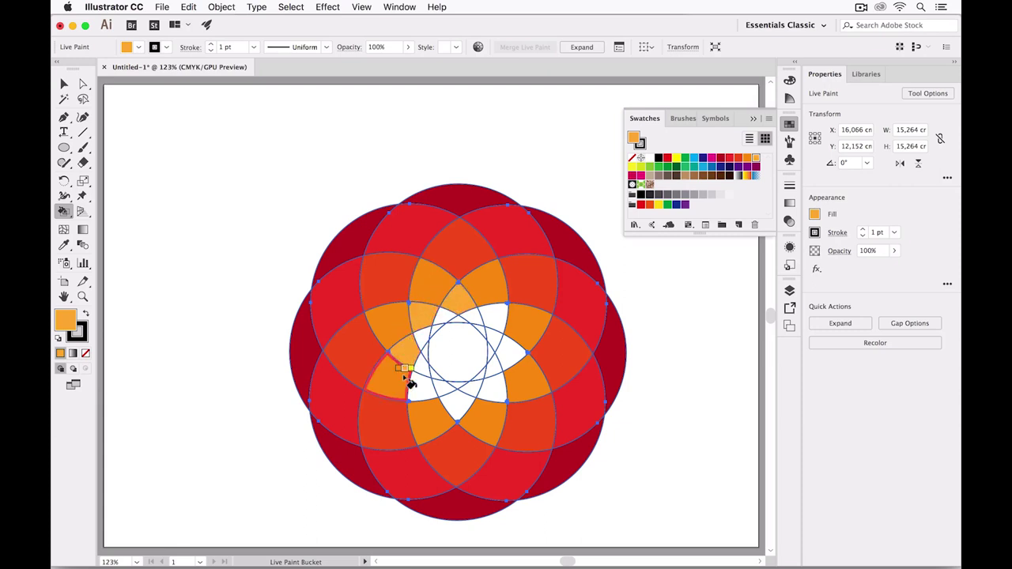
{"action": "left_click", "coordinate": [419, 385]}
{"action": "left_click", "coordinate": [458, 407]}
{"action": "left_click", "coordinate": [497, 385]}
{"action": "left_click", "coordinate": [515, 354]}
{"action": "left_click", "coordinate": [495, 316]}
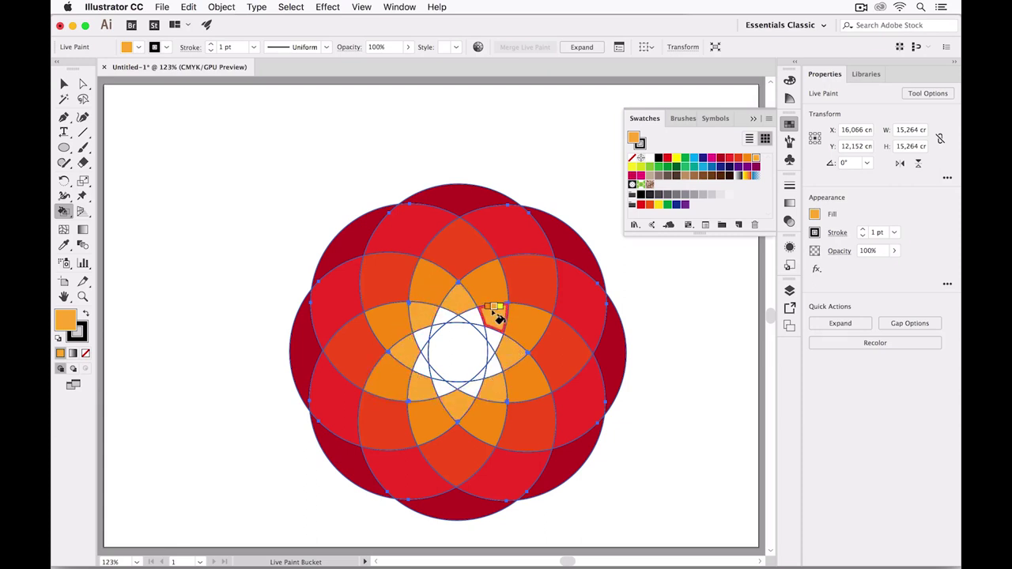
Paint the eight inner petals around the centre yellow.
{"action": "key", "text": "Right"}
{"action": "left_click", "coordinate": [437, 313]}
{"action": "left_click", "coordinate": [419, 338]}
{"action": "left_click", "coordinate": [424, 370]}
{"action": "left_click", "coordinate": [440, 387]}
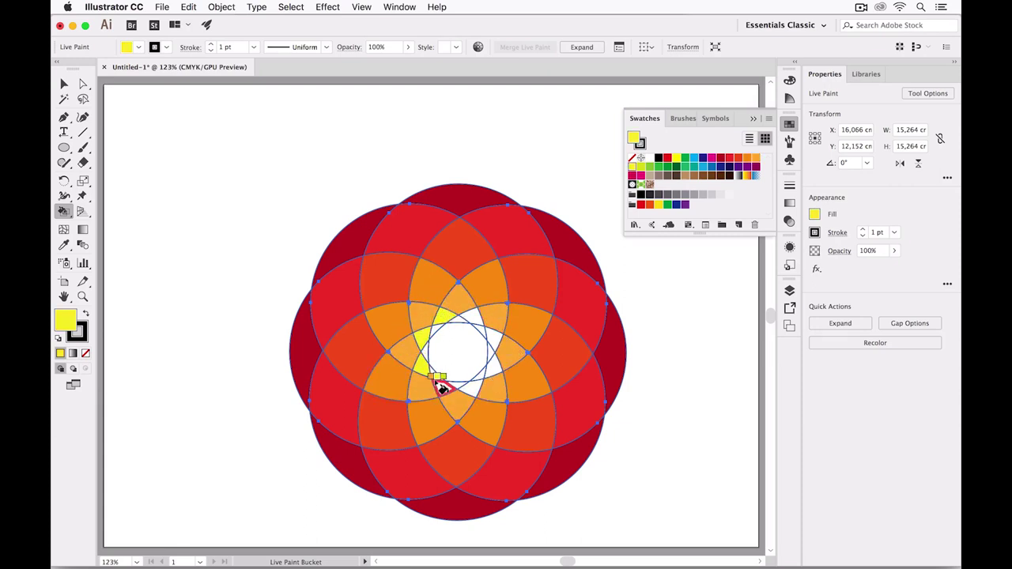
{"action": "left_click", "coordinate": [473, 387]}
{"action": "left_click", "coordinate": [491, 370]}
{"action": "left_click", "coordinate": [496, 338]}
{"action": "left_click", "coordinate": [480, 319]}
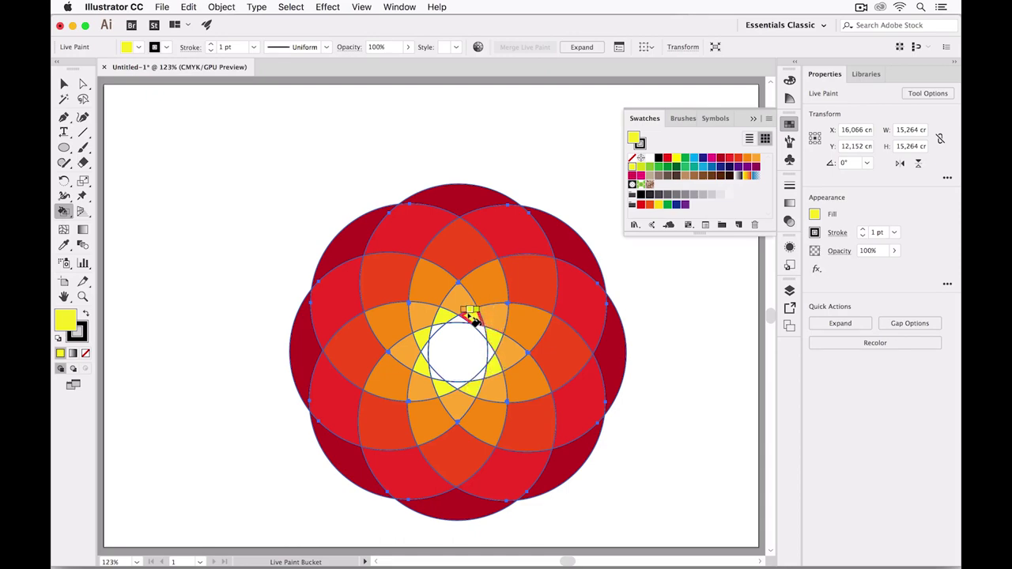
Zoom in and paint the thin slivers around the centre lime.
{"action": "scroll", "coordinate": [466, 340], "scroll_direction": "up", "scroll_amount": 5}
{"action": "key", "text": "Right"}
{"action": "left_click", "coordinate": [414, 310]}
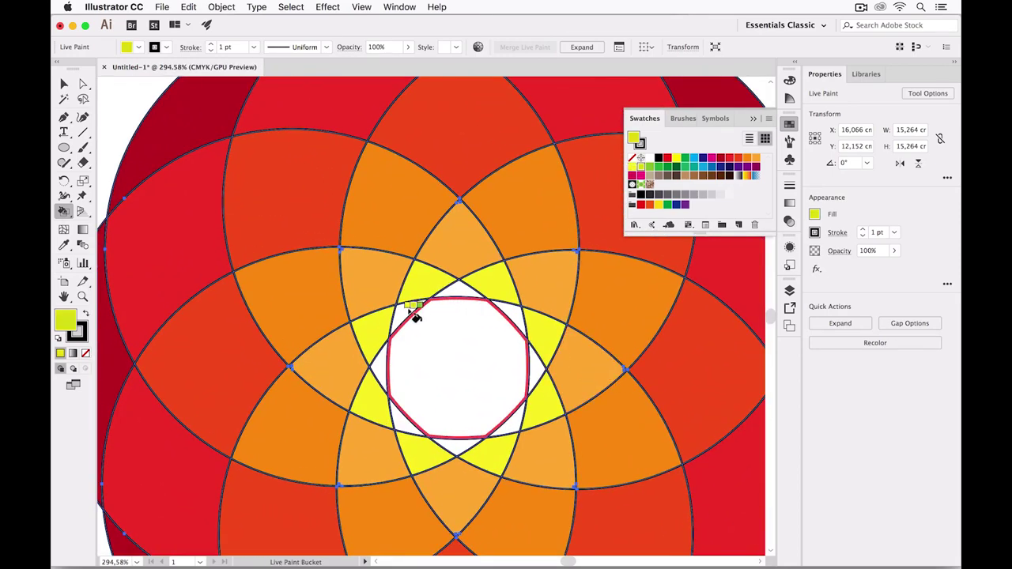
{"action": "left_click", "coordinate": [400, 414]}
{"action": "left_click", "coordinate": [457, 437]}
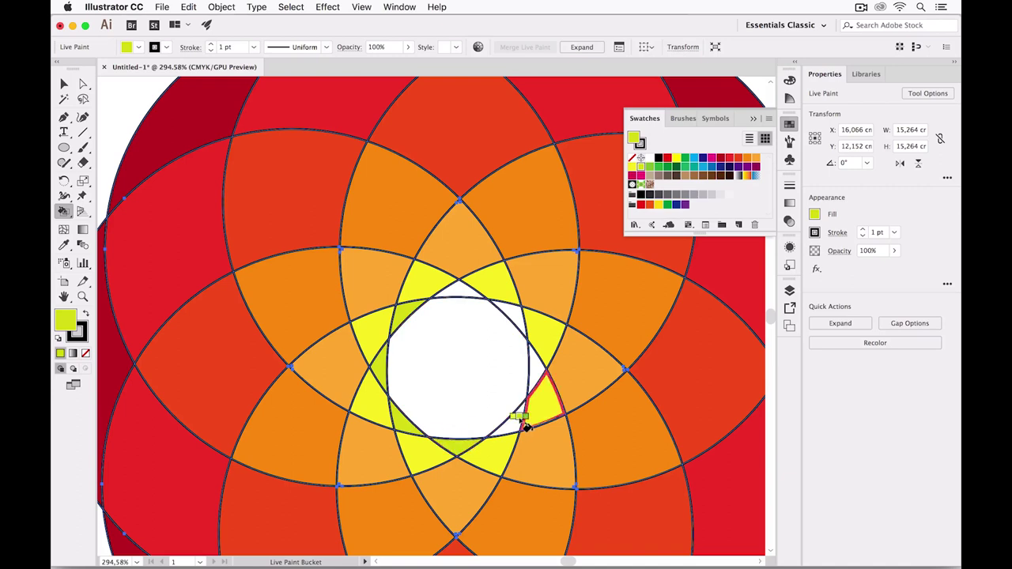
{"action": "left_click", "coordinate": [505, 421]}
{"action": "left_click", "coordinate": [535, 365]}
{"action": "left_click", "coordinate": [512, 310]}
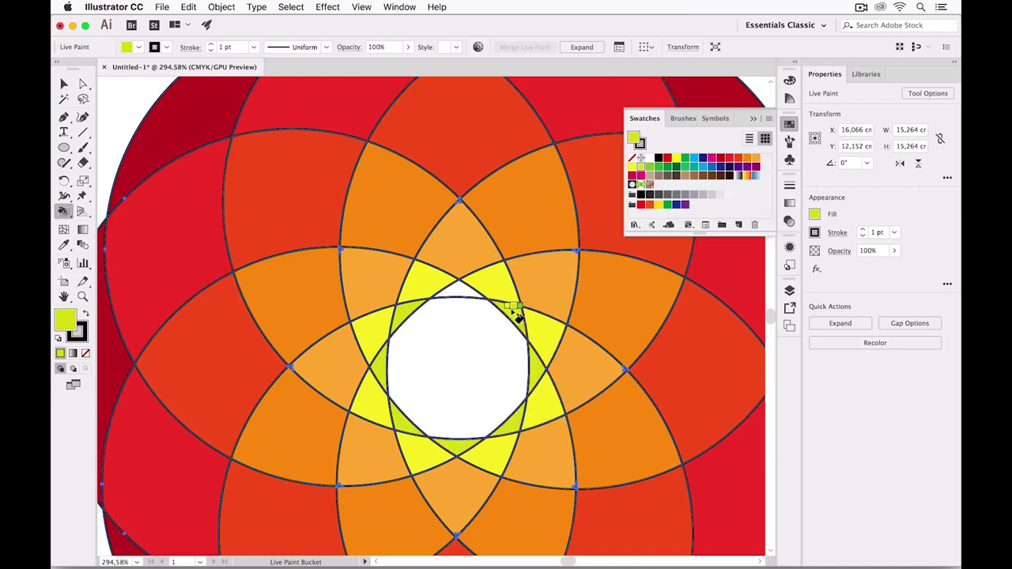
{"action": "left_click", "coordinate": [461, 295]}
Fill the centre octagon orange, then zoom back out to the whole artboard.
{"action": "left_click", "coordinate": [720, 158]}
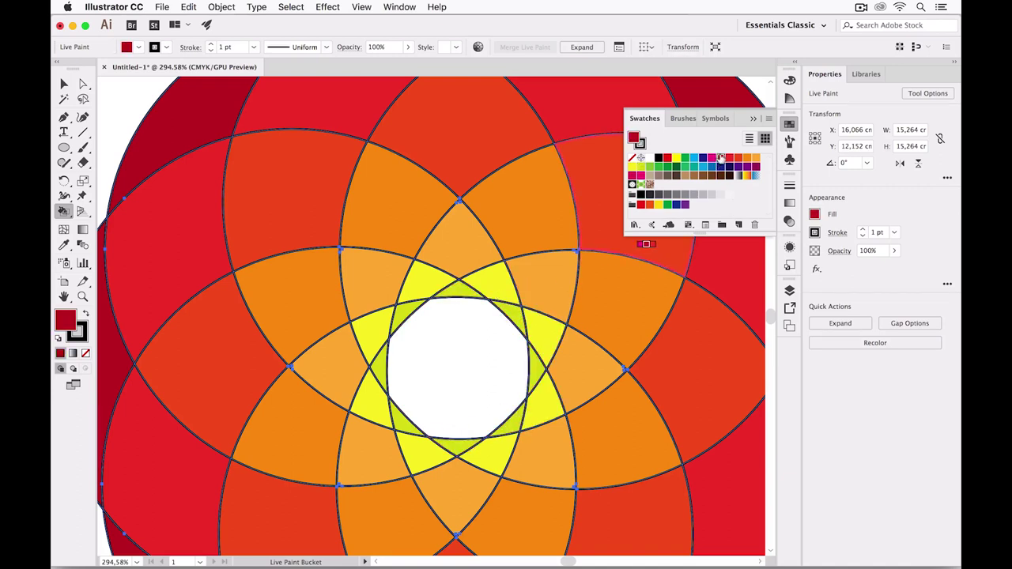
{"action": "left_click", "coordinate": [460, 373]}
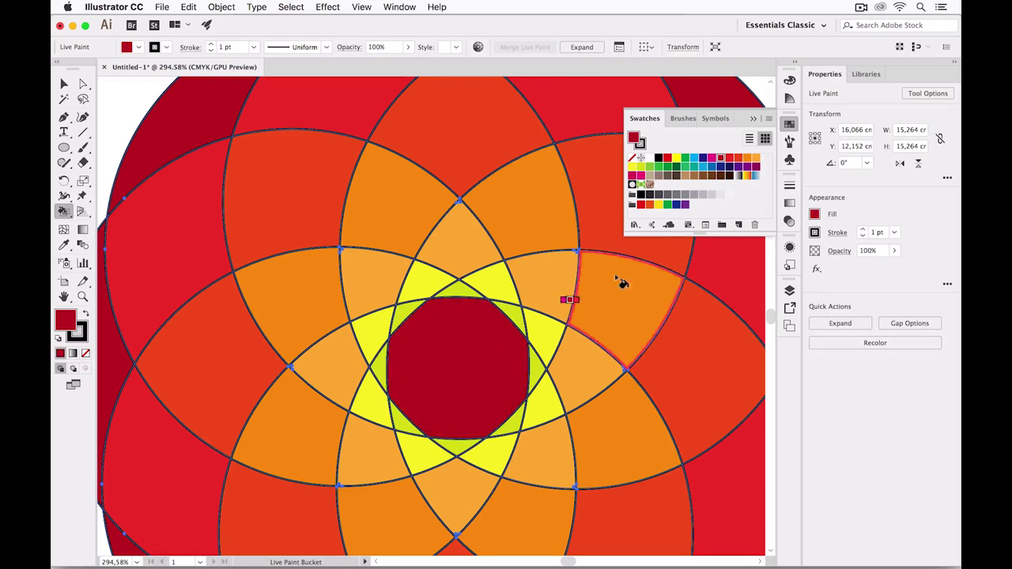
{"action": "left_click", "coordinate": [755, 157]}
{"action": "left_click", "coordinate": [461, 360]}
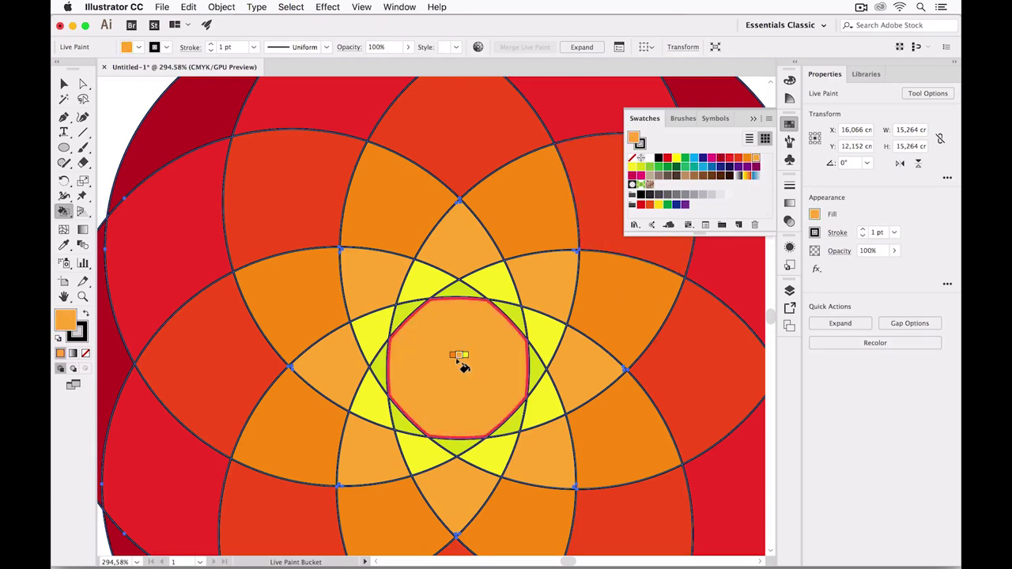
{"action": "key", "text": "super+0"}
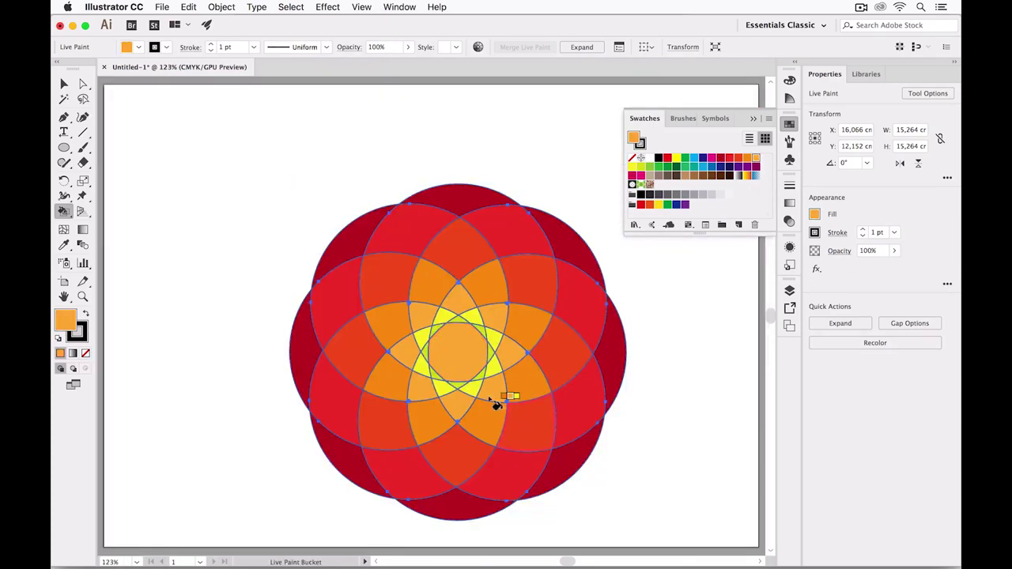
Move the rosette up and to the left on the artboard.
{"action": "left_click", "coordinate": [64, 84]}
{"action": "left_click", "coordinate": [364, 230]}
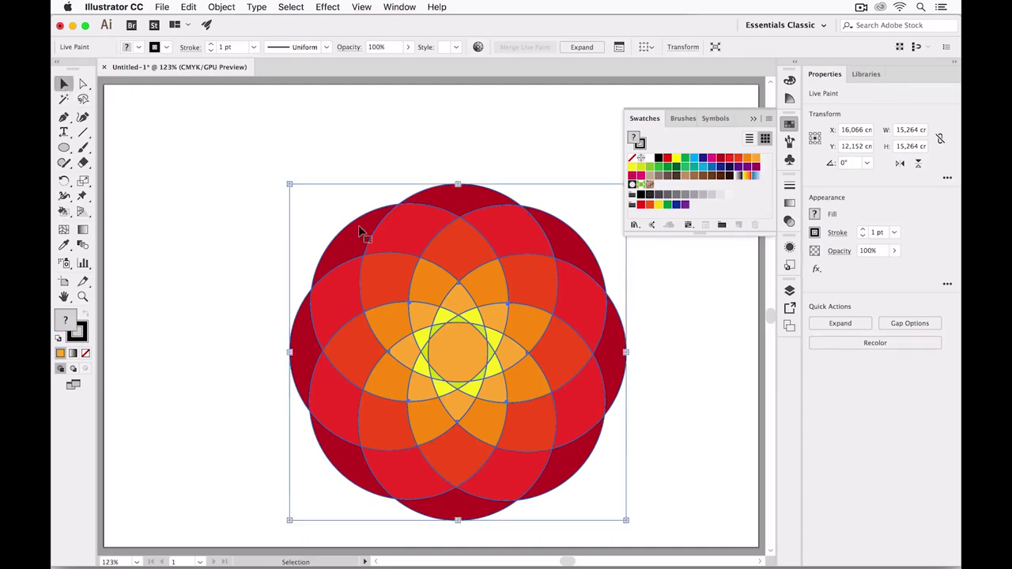
{"action": "left_click", "coordinate": [235, 186]}
{"action": "left_click_drag", "start_coordinate": [451, 293], "coordinate": [378, 224]}
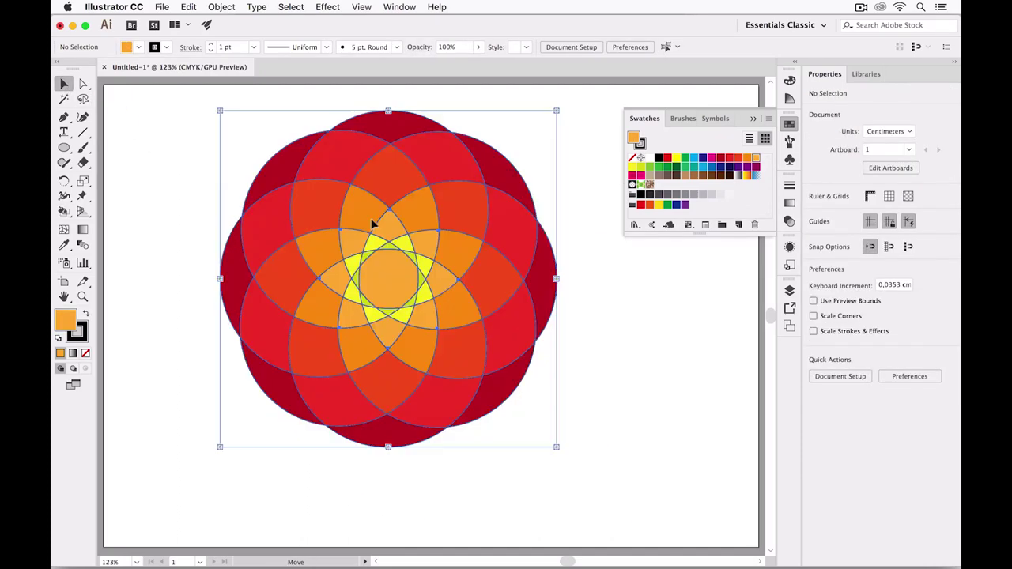
{"action": "left_click", "coordinate": [140, 188]}
Set the rosette's stroke to None so the circle outlines disappear, then deselect.
{"action": "left_click", "coordinate": [313, 226]}
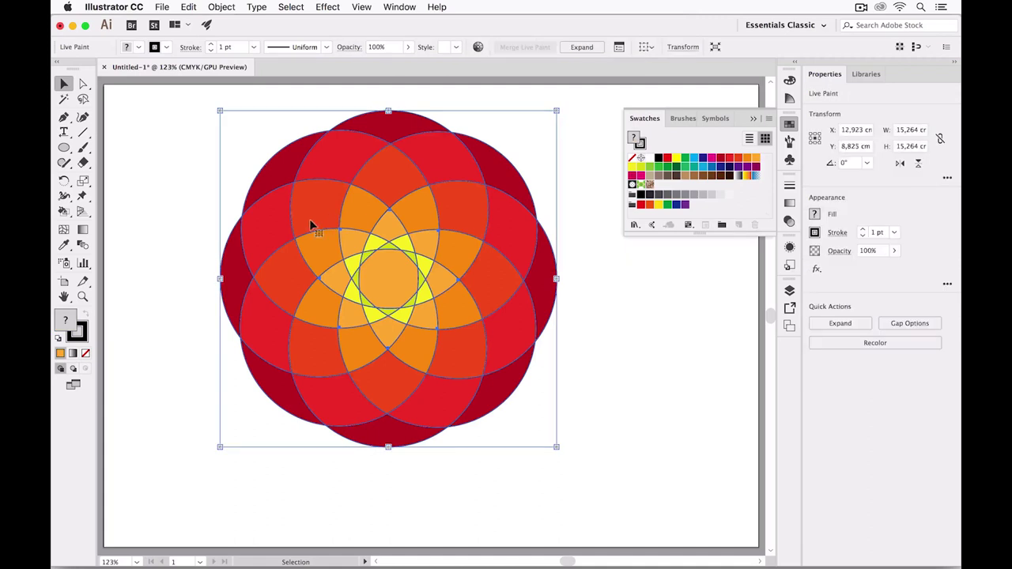
{"action": "left_click", "coordinate": [79, 332]}
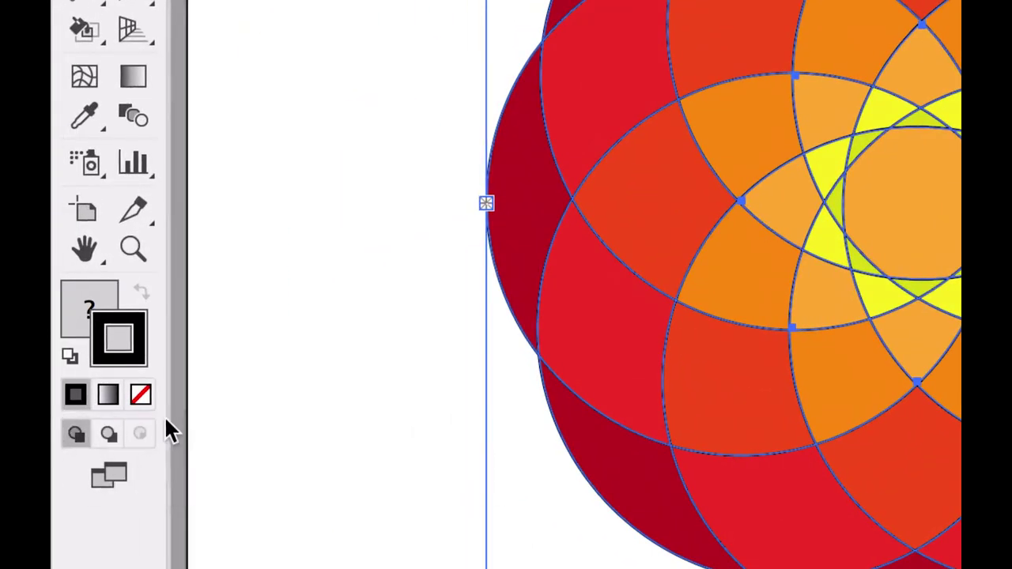
{"action": "left_click", "coordinate": [86, 353]}
{"action": "key", "text": "v"}
{"action": "key", "text": "super+shift+a"}
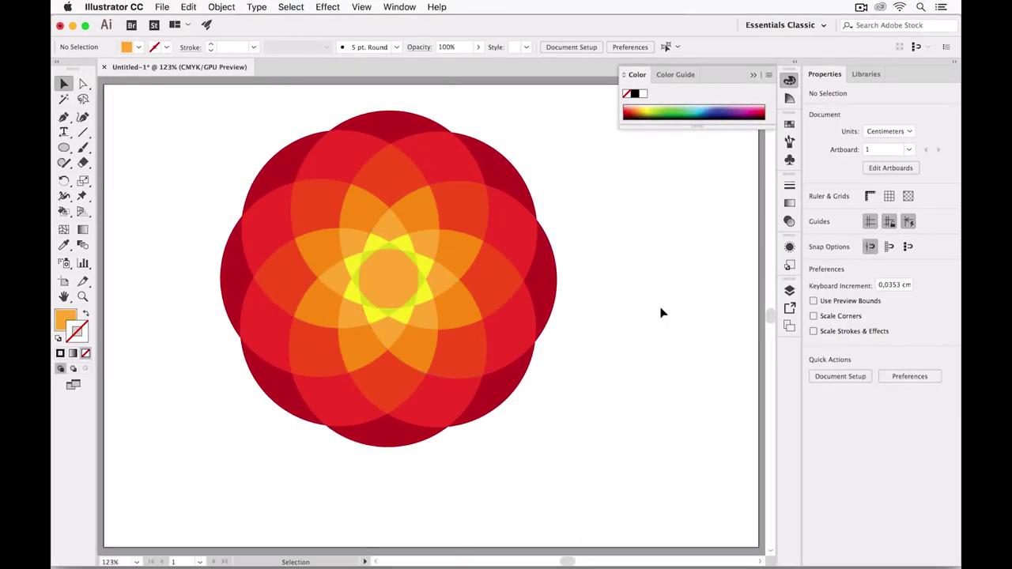
Shift the rosette right and down and set white as the Live Paint fill.
{"action": "left_click_drag", "start_coordinate": [397, 278], "coordinate": [433, 309]}
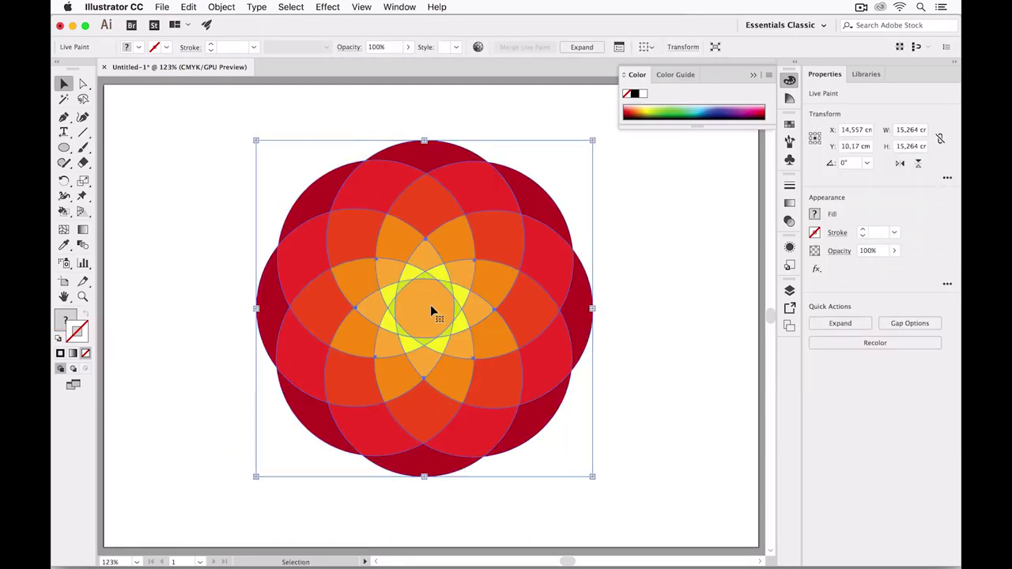
{"action": "left_click", "coordinate": [63, 320]}
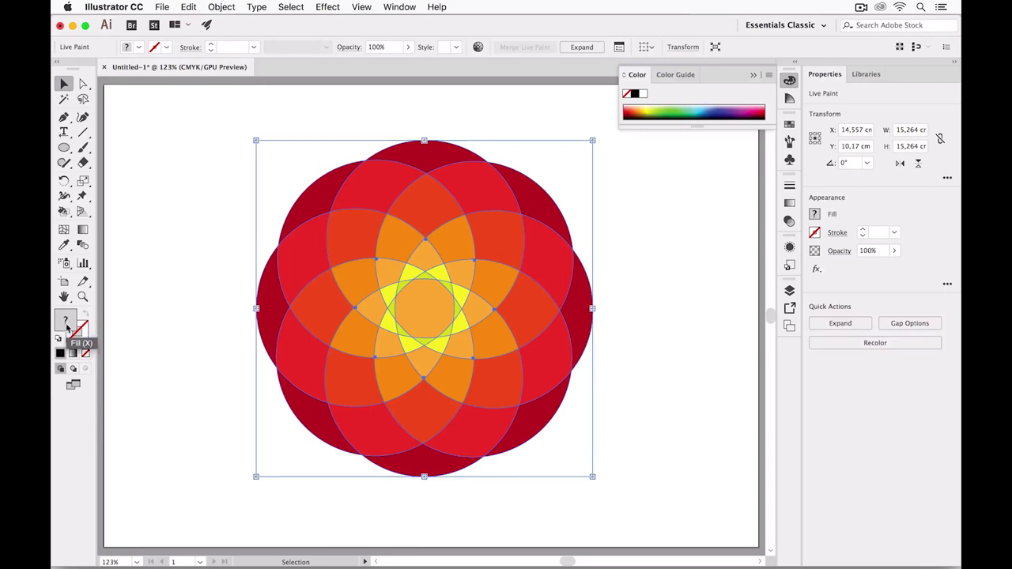
{"action": "key", "text": "k"}
{"action": "left_click", "coordinate": [643, 94]}
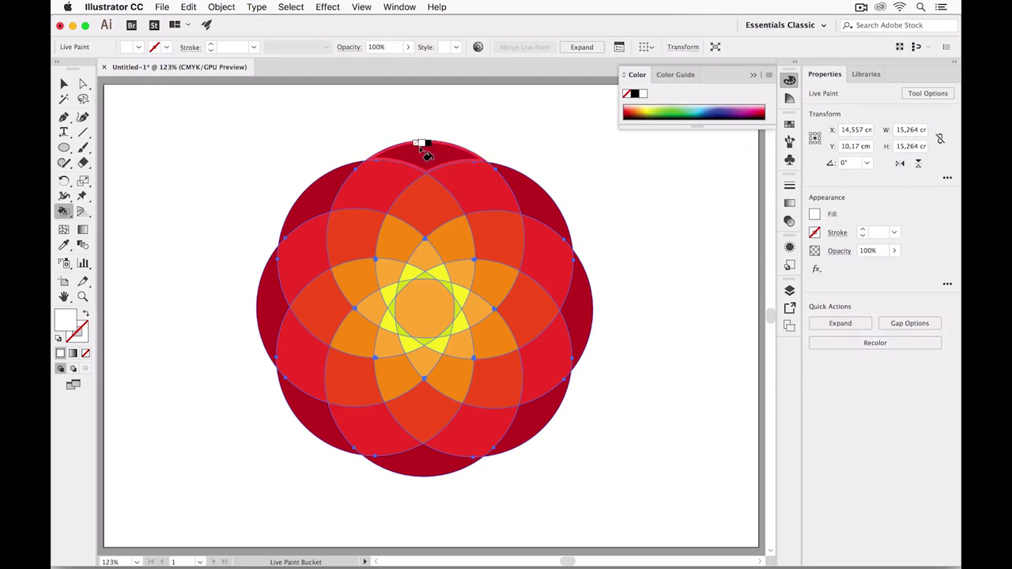
Paint eight outer crescent and edge regions white, then deselect the pinwheel.
{"action": "left_click", "coordinate": [423, 152]}
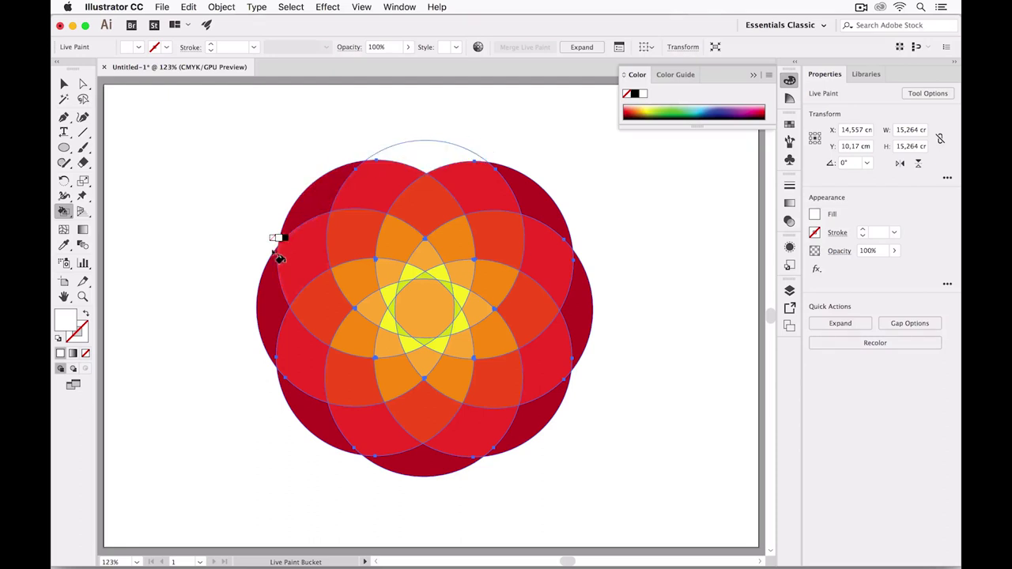
{"action": "left_click", "coordinate": [263, 304]}
{"action": "left_click", "coordinate": [423, 466]}
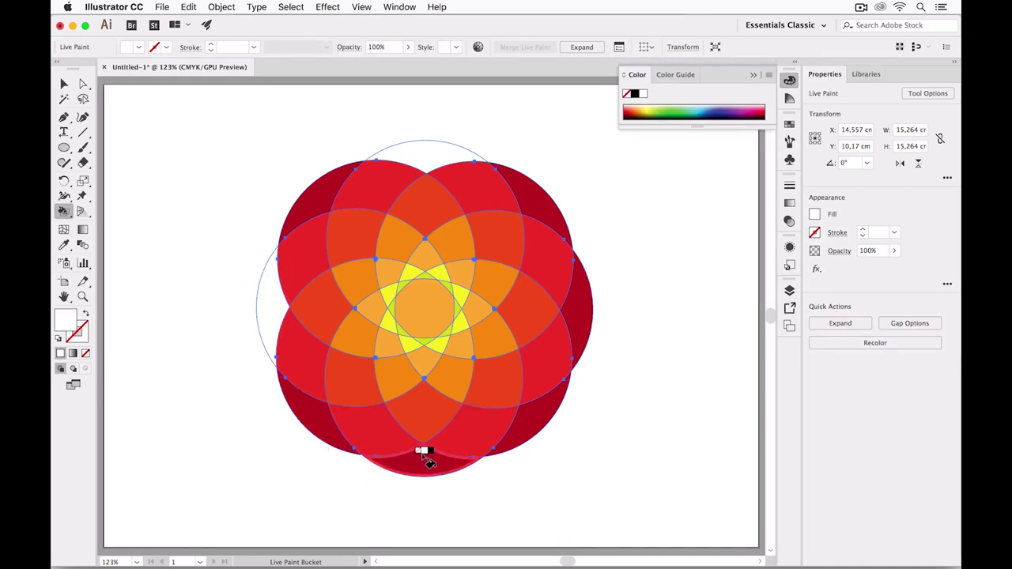
{"action": "left_click", "coordinate": [581, 318]}
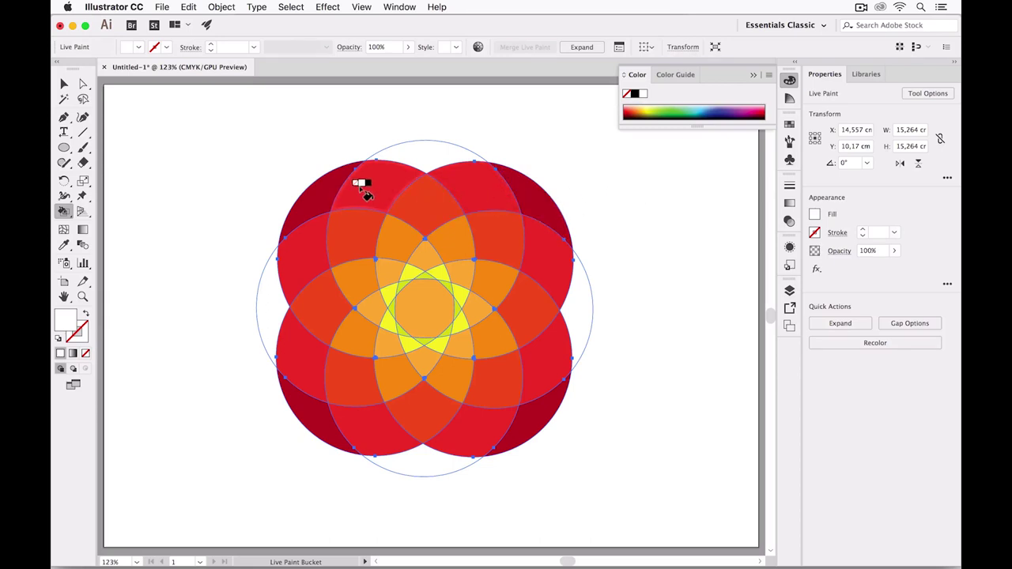
{"action": "left_click", "coordinate": [362, 190]}
{"action": "left_click", "coordinate": [288, 335]}
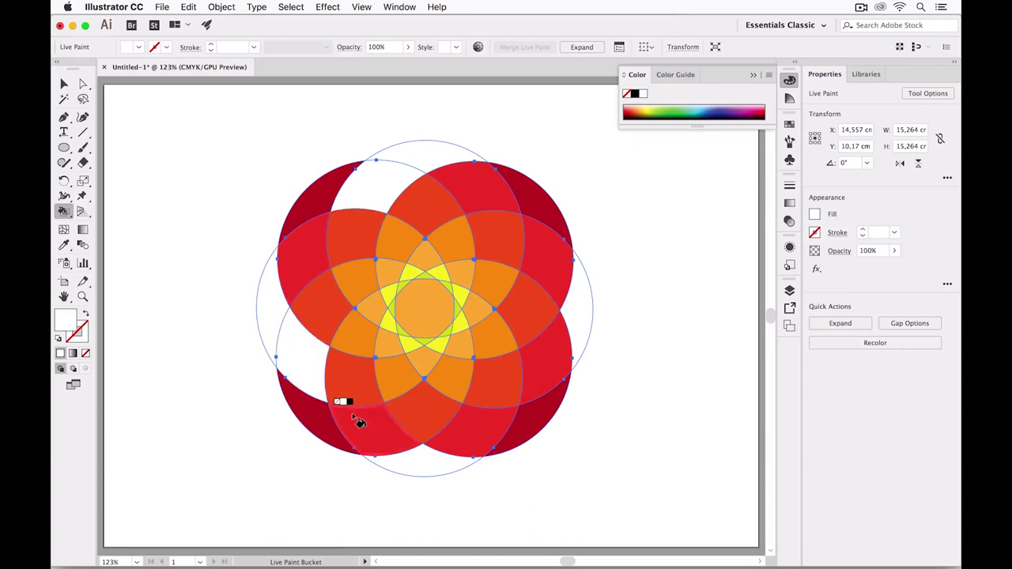
{"action": "left_click", "coordinate": [479, 427]}
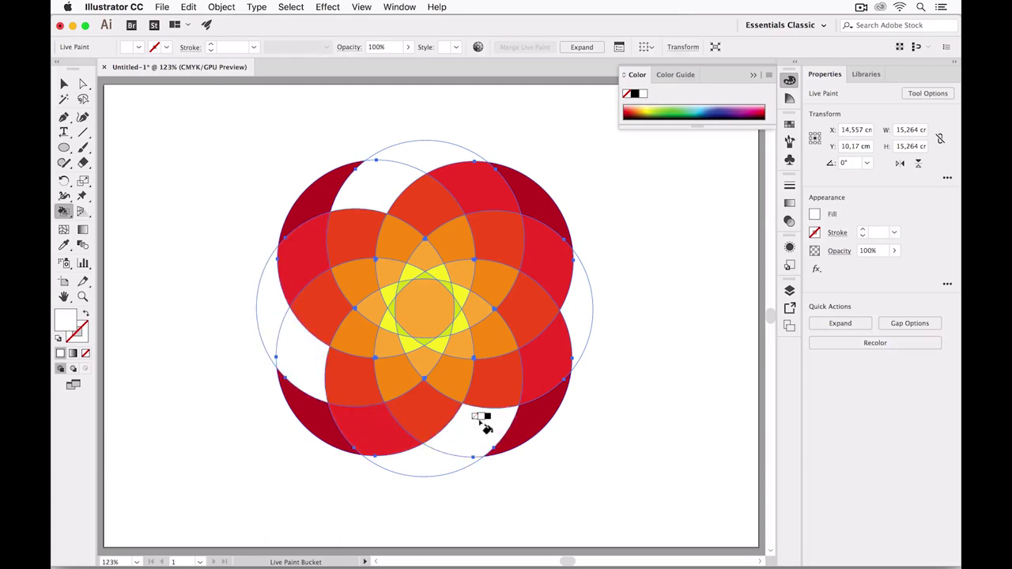
{"action": "left_click", "coordinate": [545, 255]}
{"action": "left_click", "coordinate": [659, 234]}
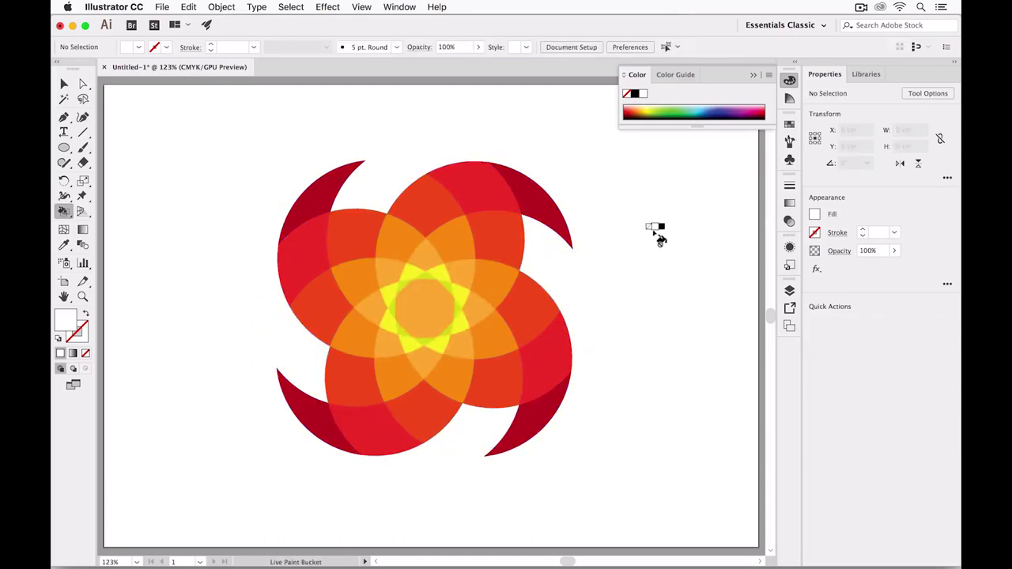